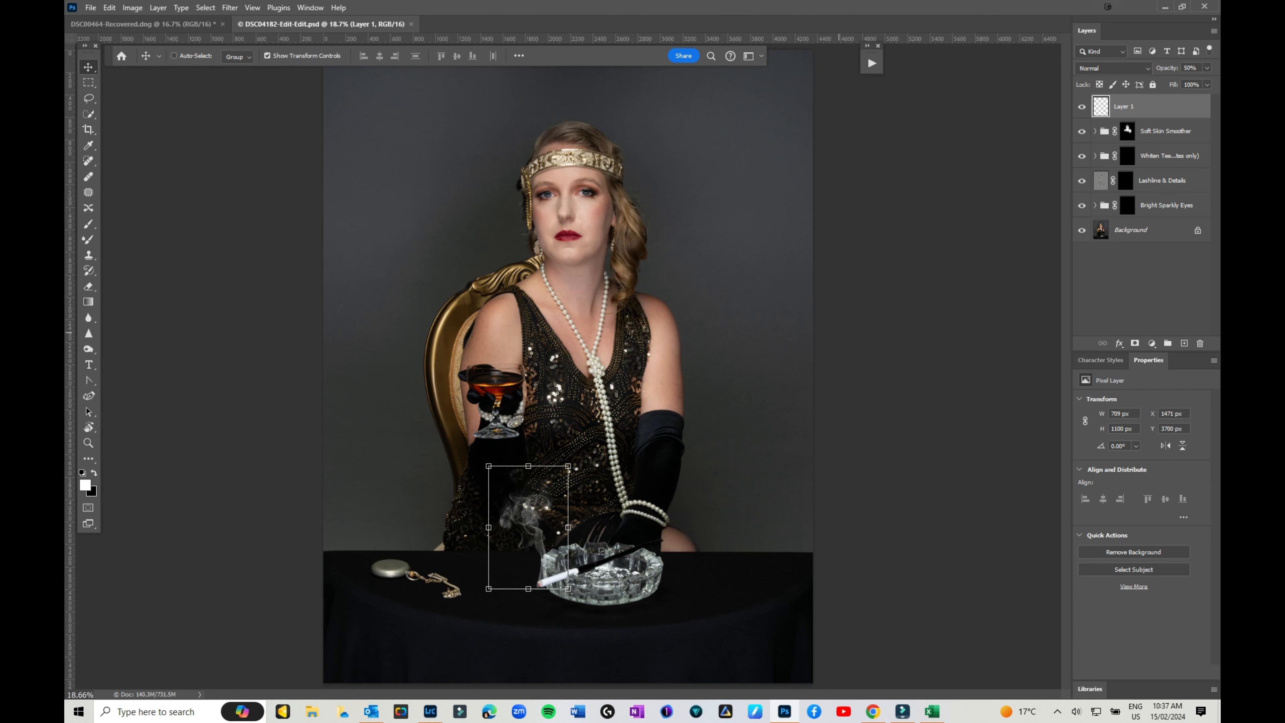
Stamp all visible layers into a new merged Layer 2 above Layer 1.
key(ctrl+shift+alt+e)
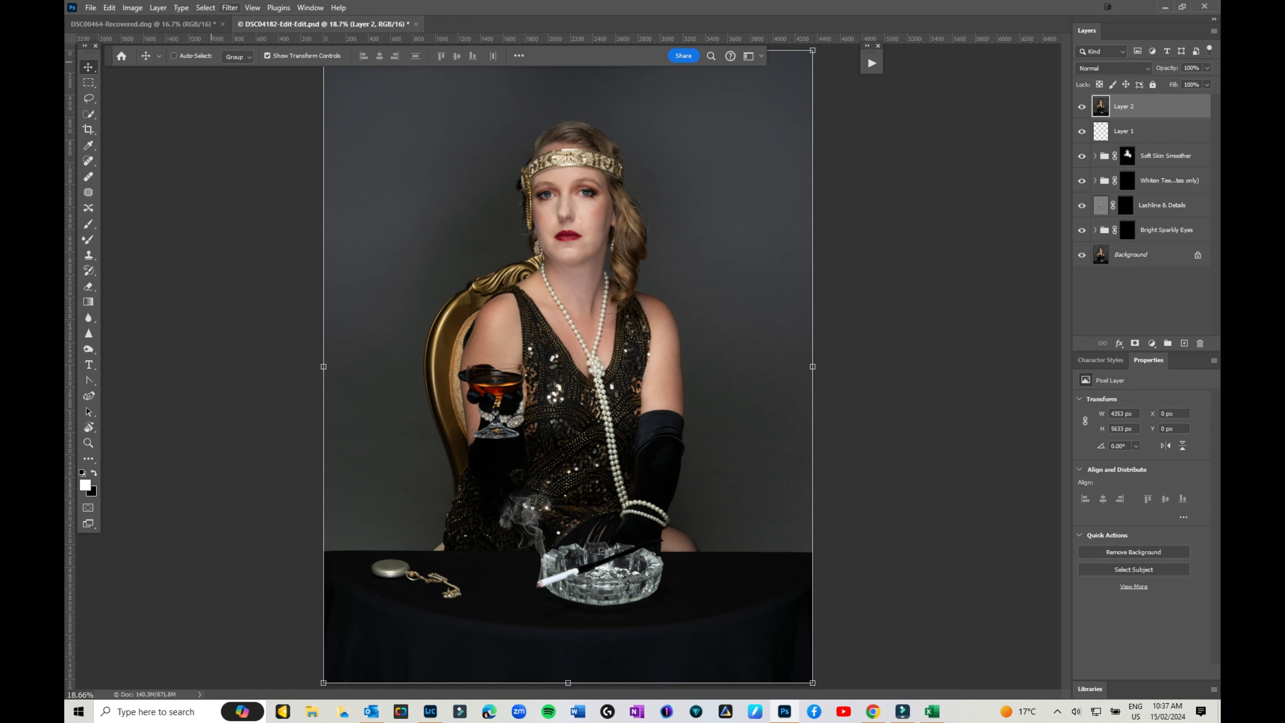
click(229, 7)
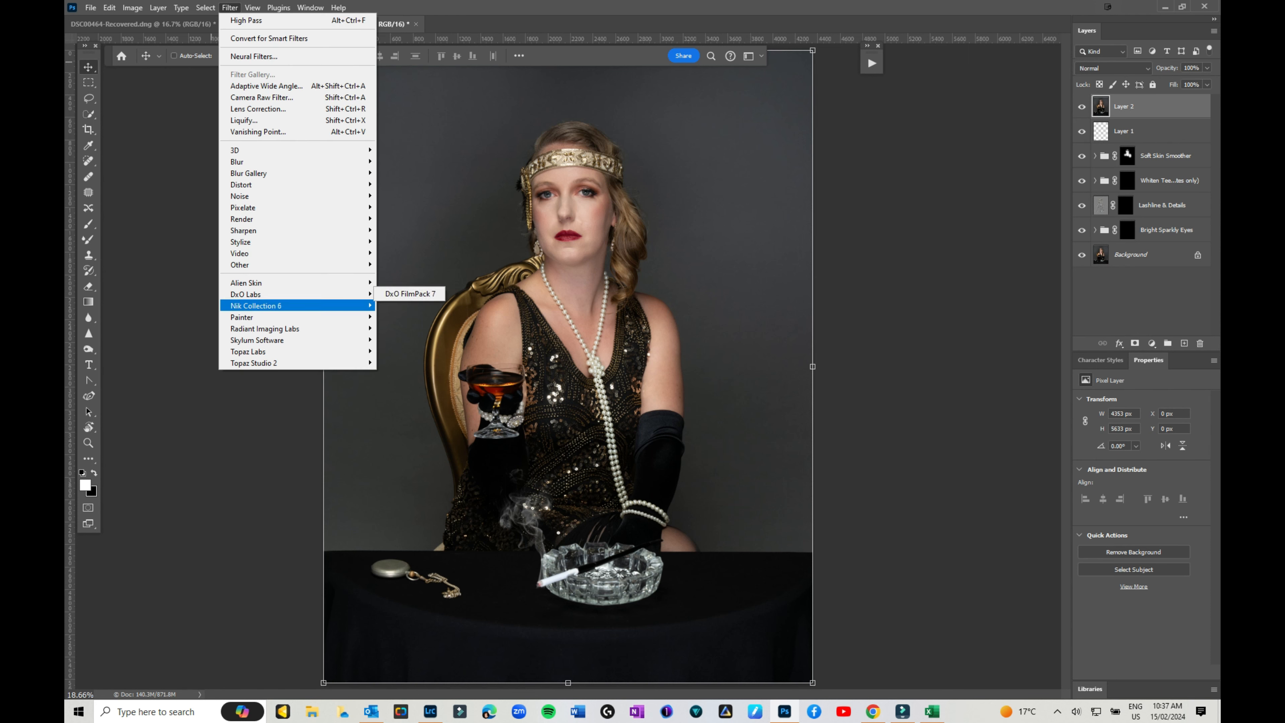
Run Nik 6 Silver Efex from Nik Collection 6 on the merged Layer 2 portrait.
mouse_move(255, 306)
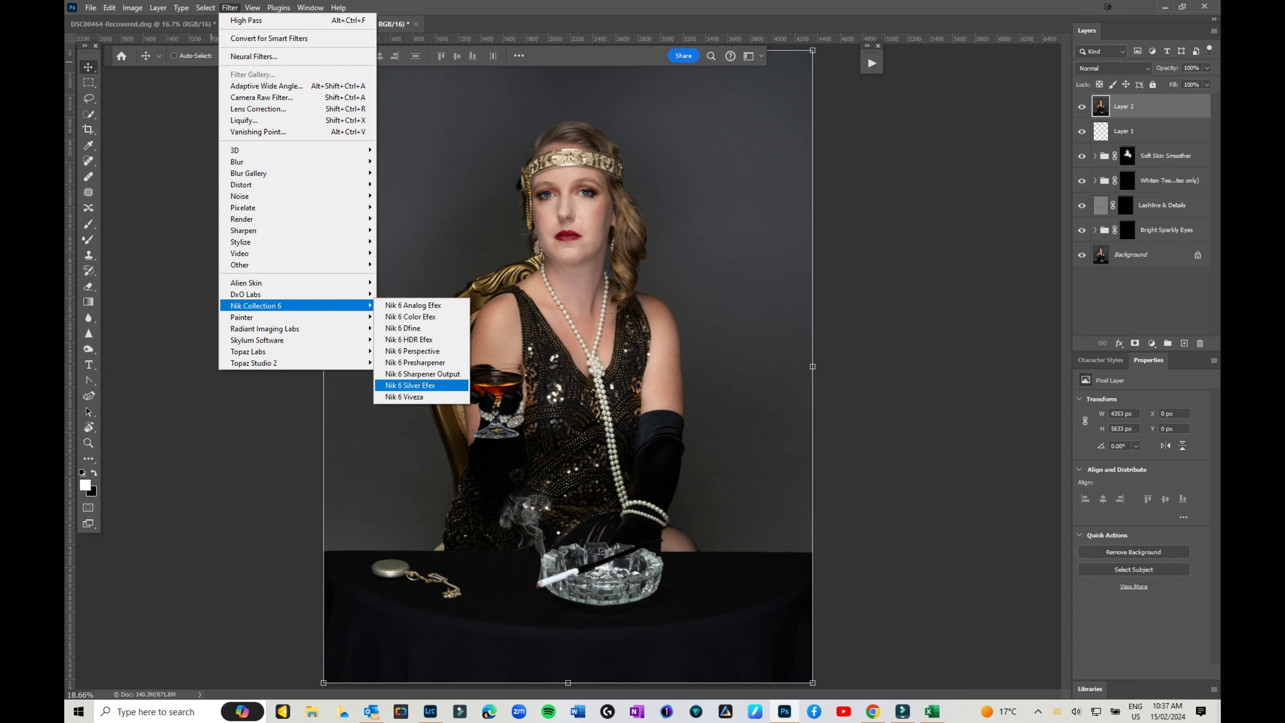
click(410, 385)
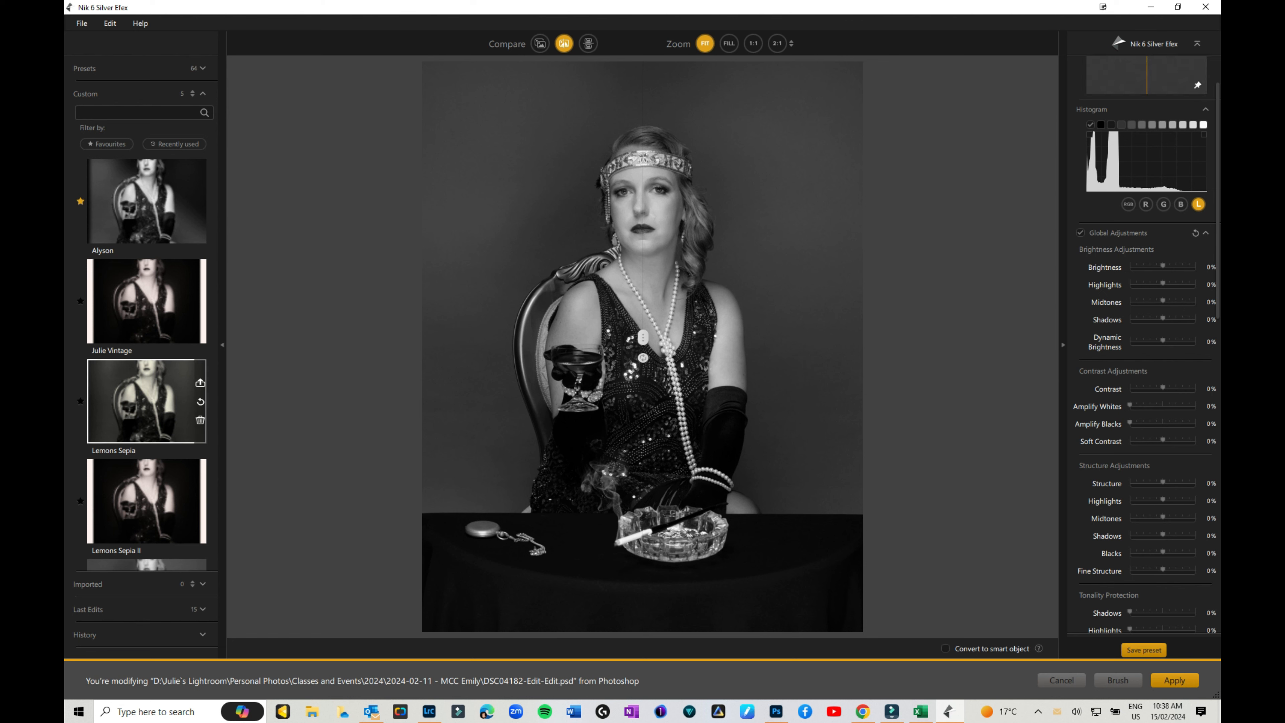
Expand the Presets header to list all 64 built-in Silver Efex presets.
scroll(152, 407, down, 3)
scroll(151, 408, up, 3)
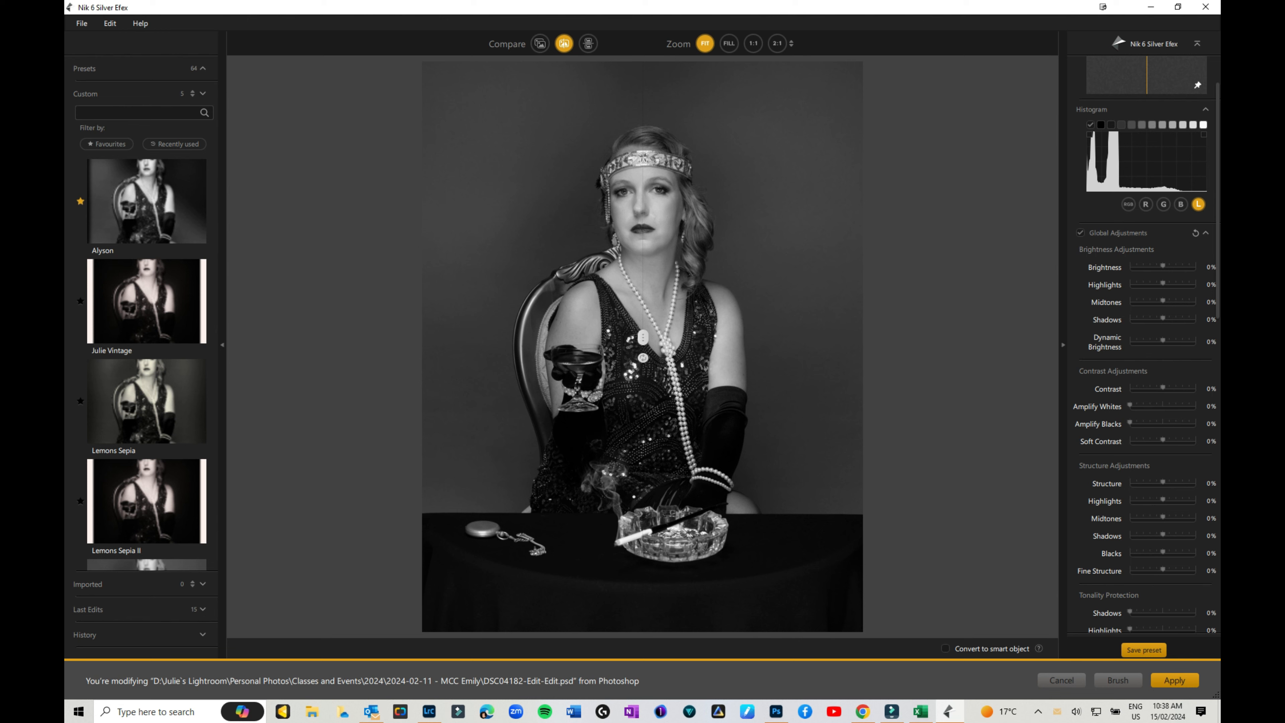
click(203, 68)
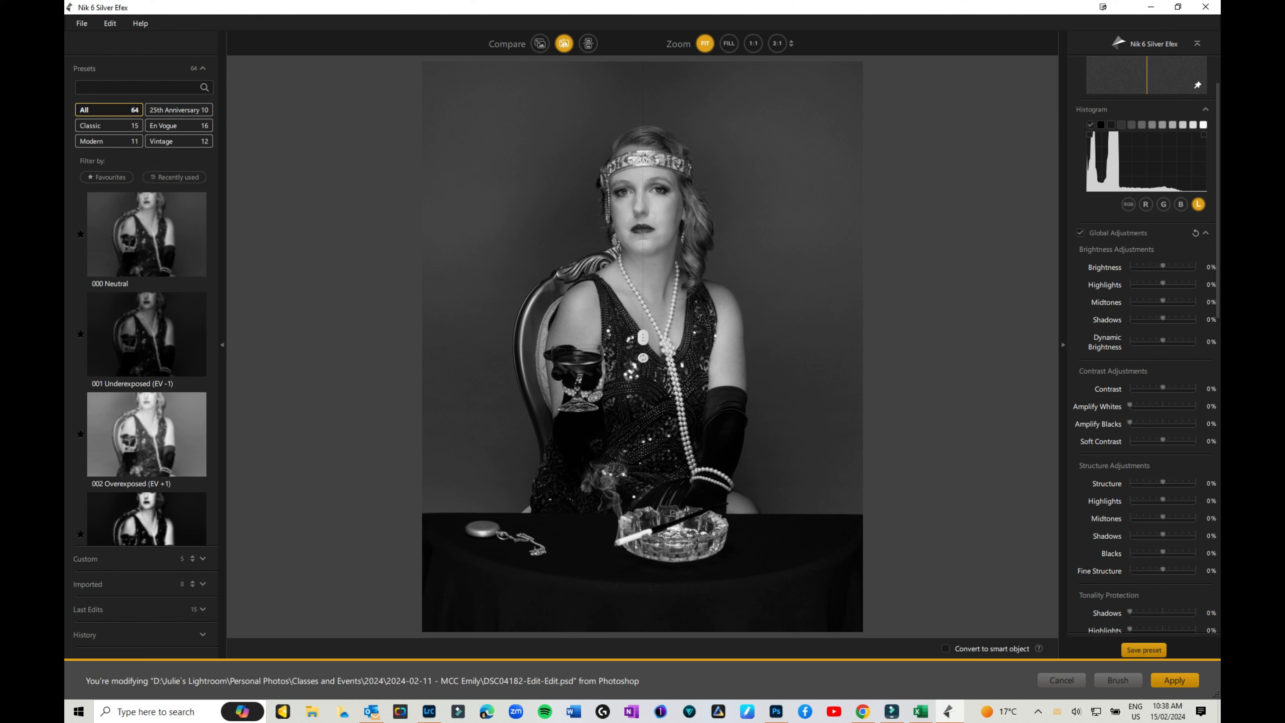
Raise Global Brightness to 2%, Midtones to 6% and Dynamic Brightness to 12%.
drag(1163, 267, 1165, 267)
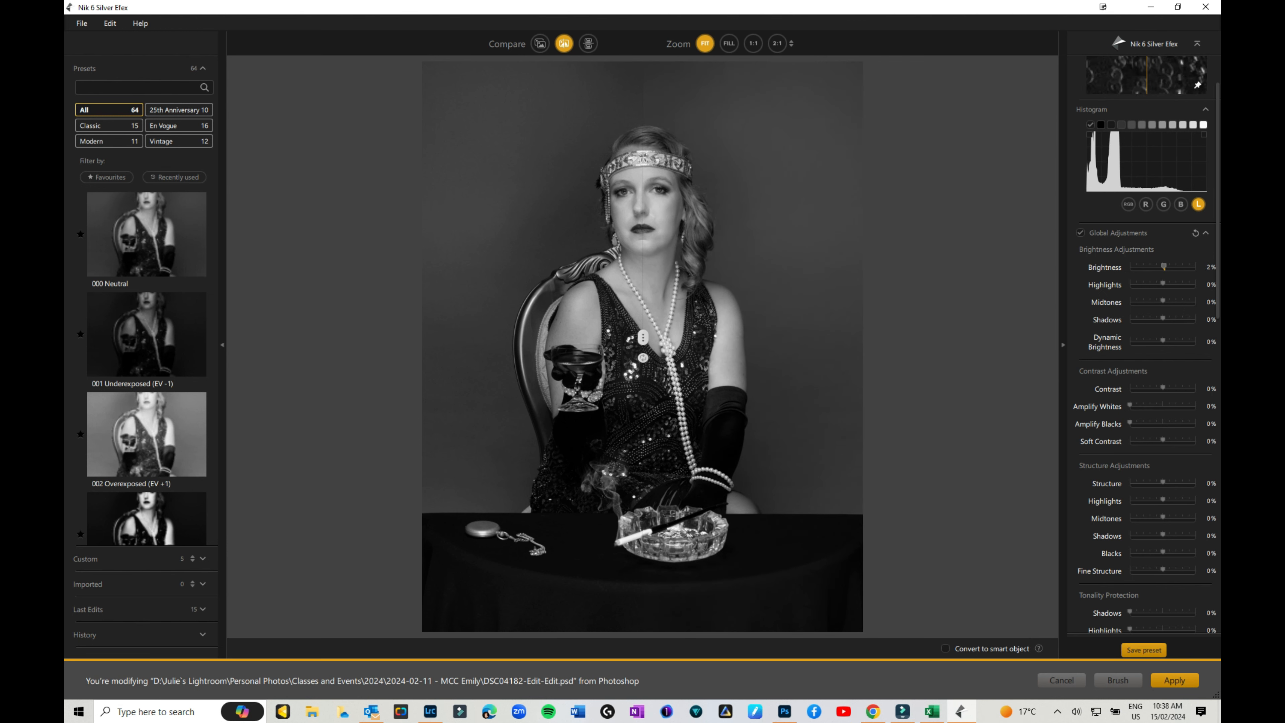
drag(643, 338, 462, 338)
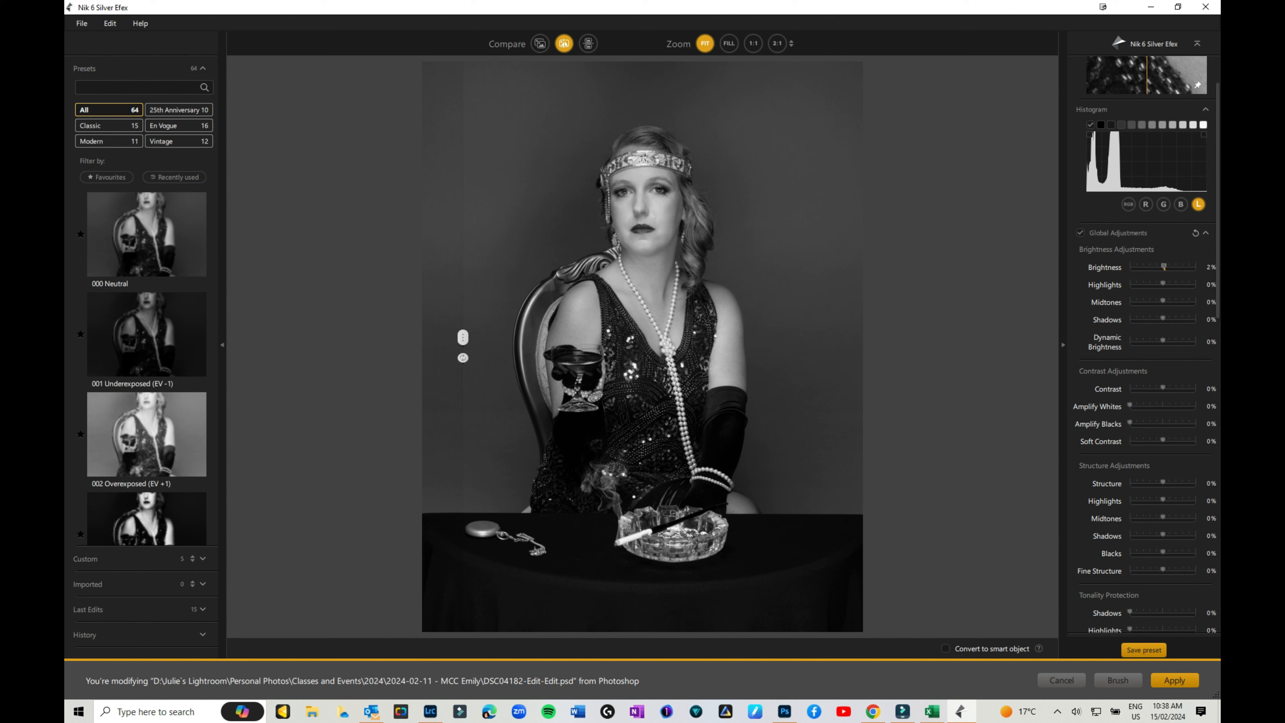
drag(1163, 340, 1165, 302)
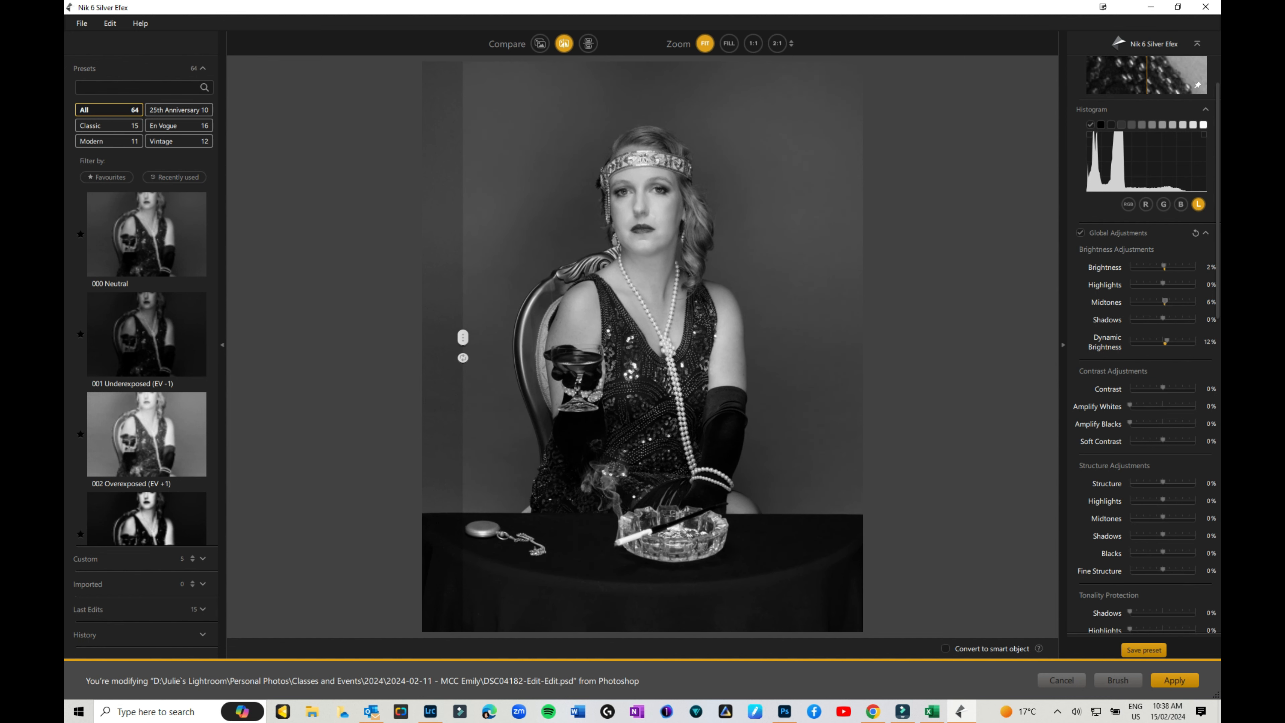
scroll(1146, 344, down, 3)
scroll(1147, 345, down, 2)
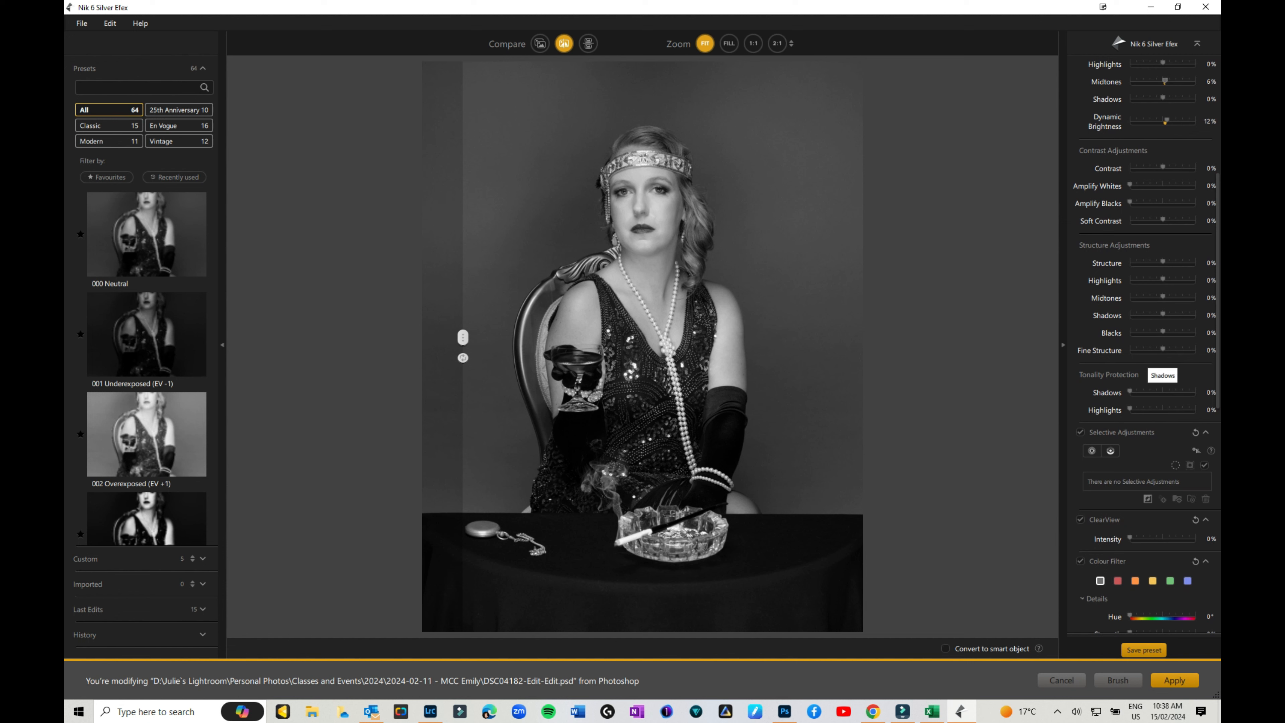
scroll(1147, 392, down, 3)
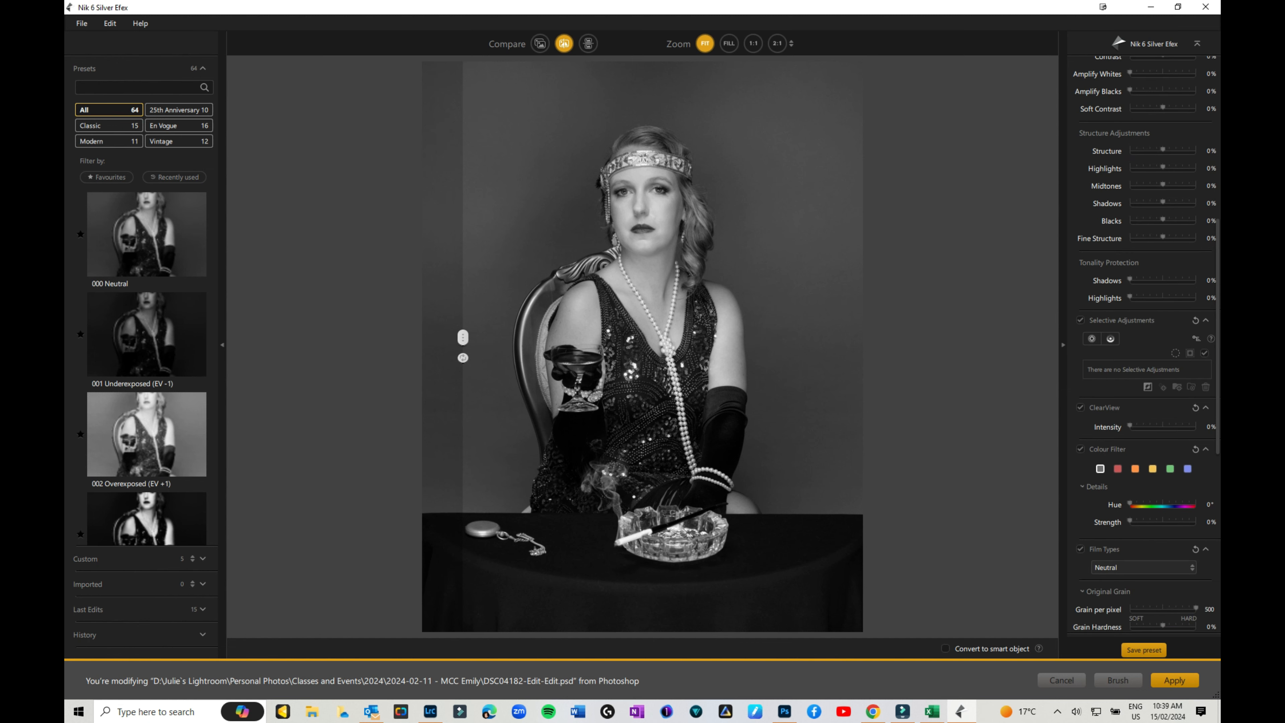
scroll(1147, 345, up, 1)
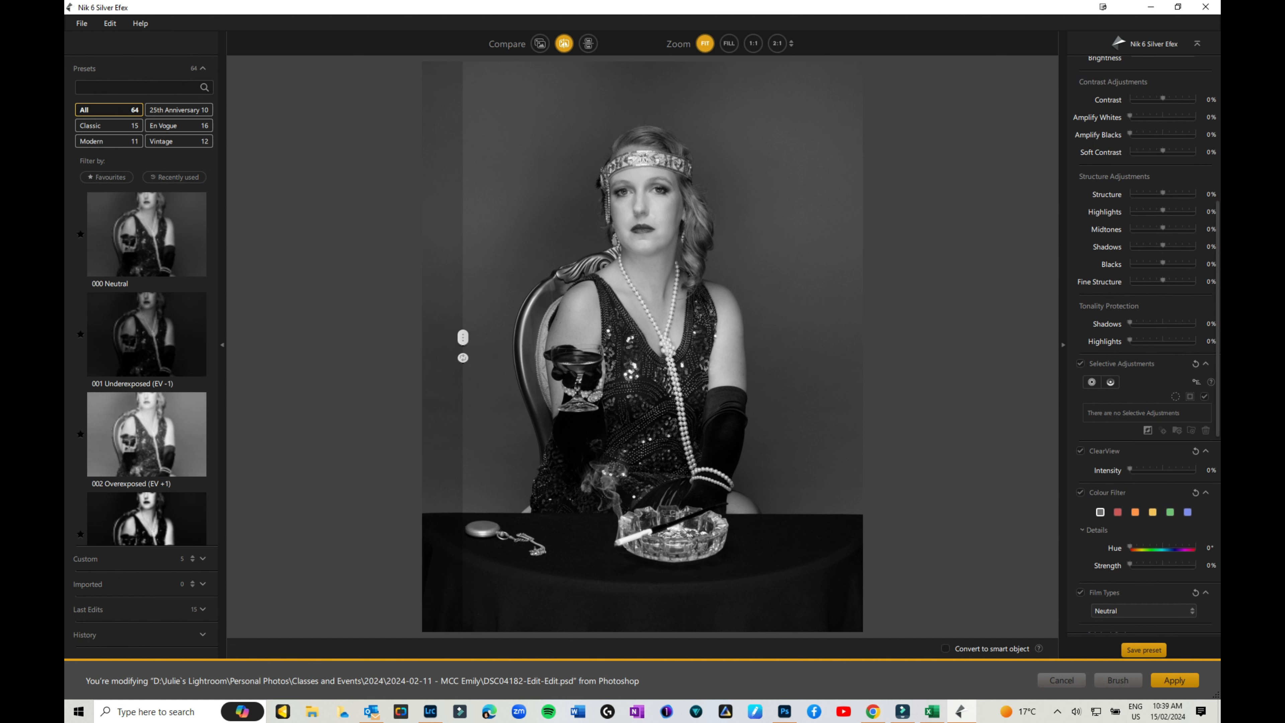
Place a resized control point on the face and raise its Brightness to 22%.
click(1091, 382)
click(643, 201)
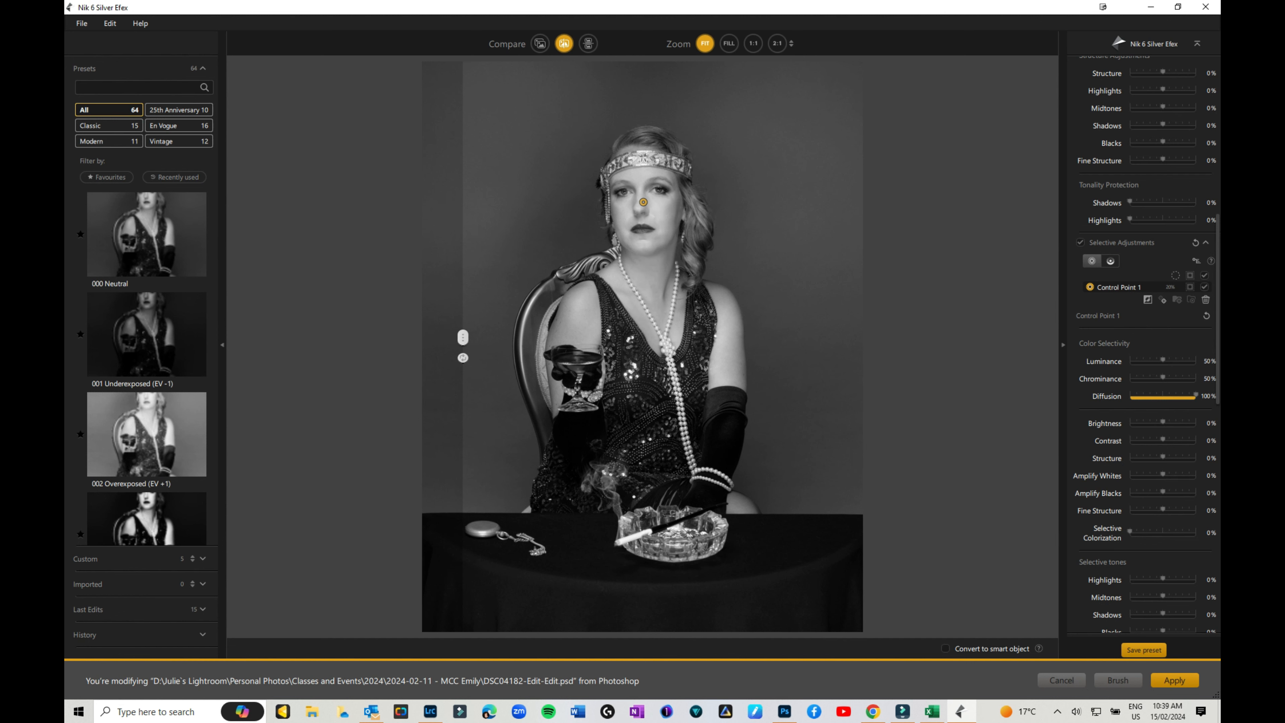
mouse_move(643, 202)
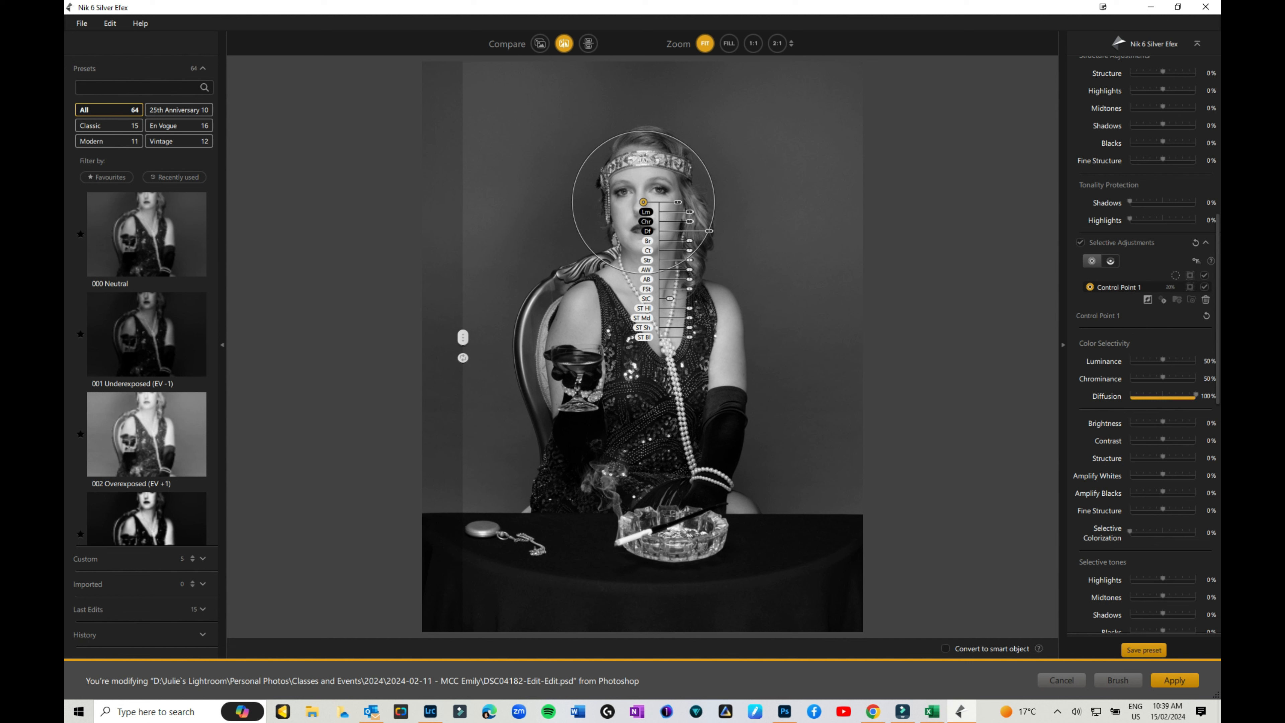
mouse_move(678, 201)
mouse_down()
mouse_move(701, 201)
mouse_move(677, 201)
mouse_up()
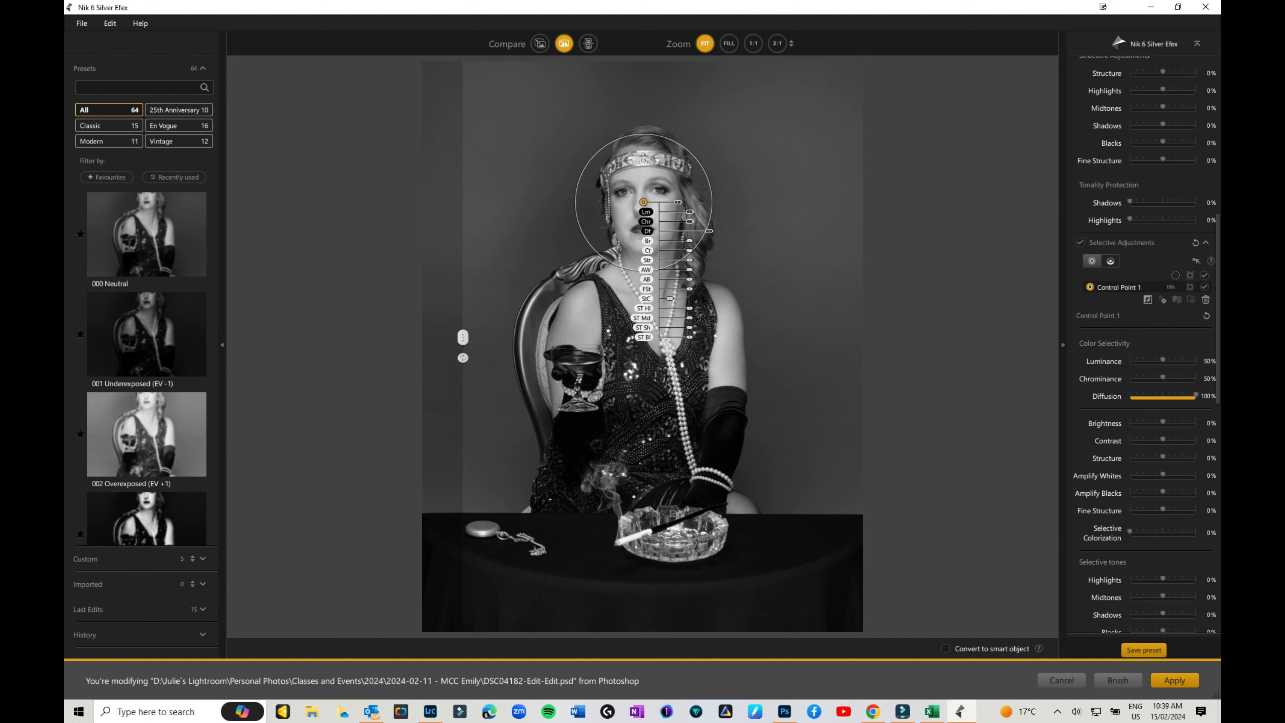
drag(689, 241, 694, 241)
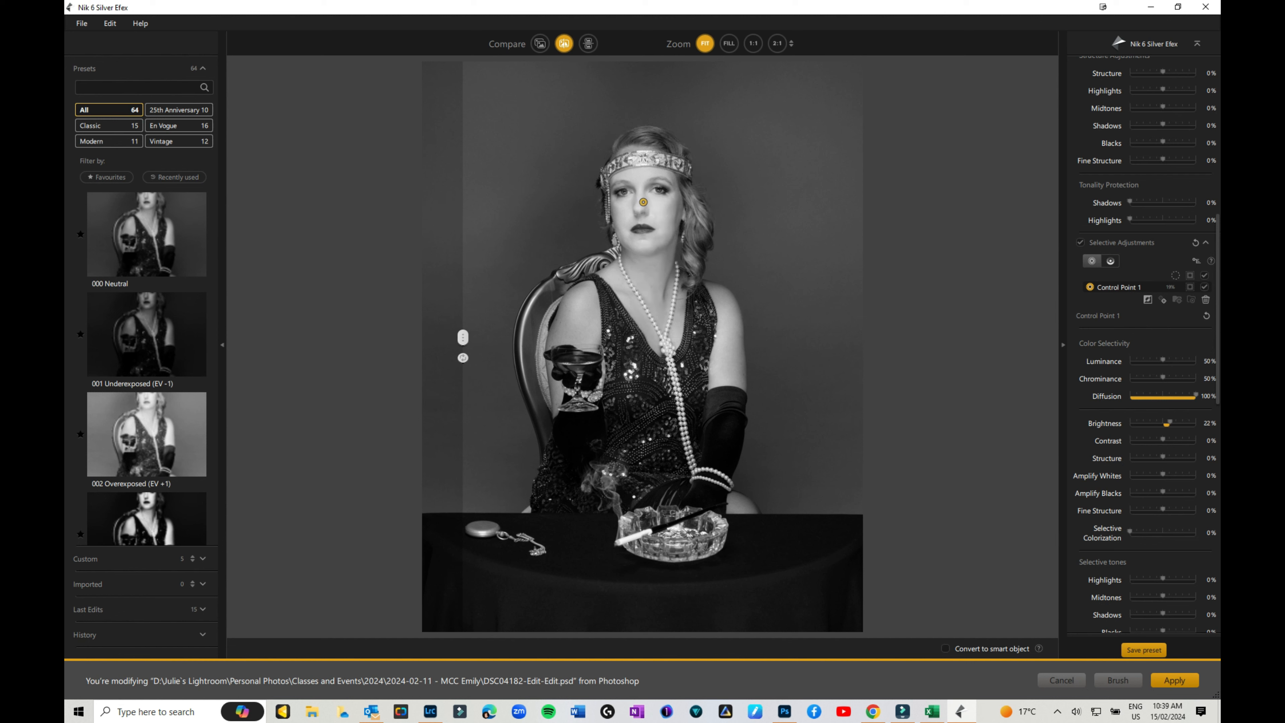
click(1092, 261)
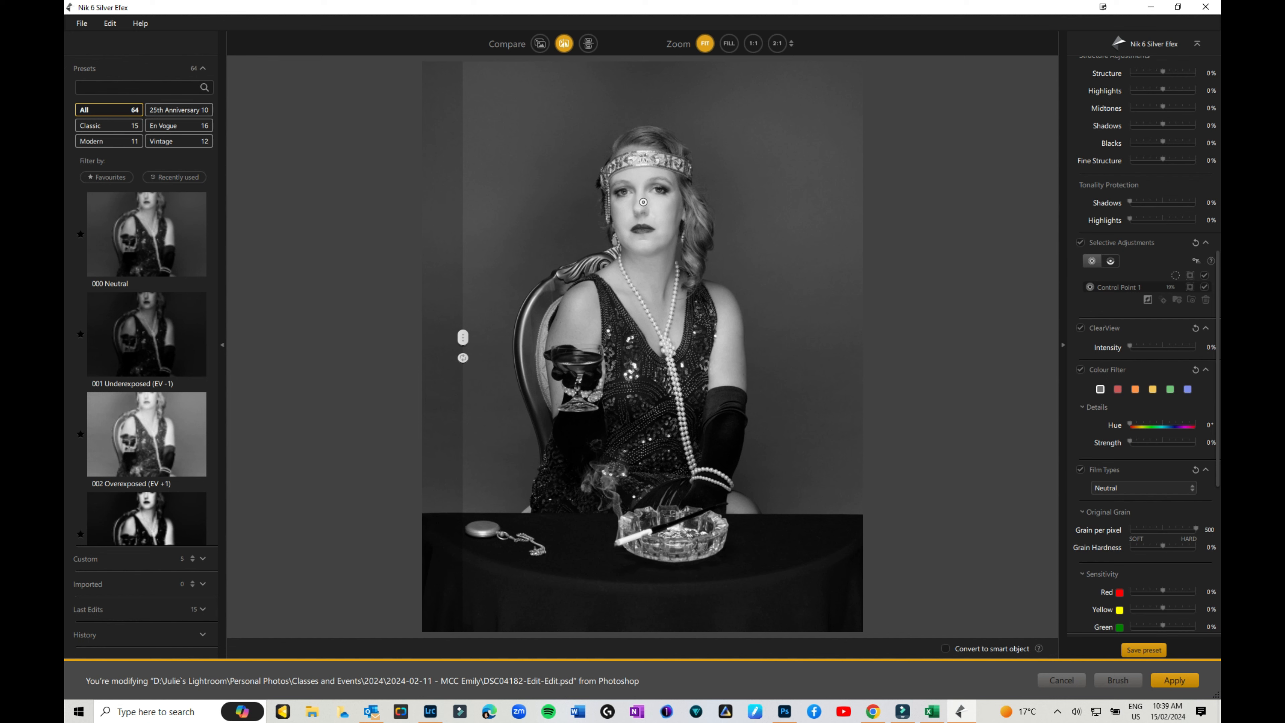
Add a second face control point, invert its mask, and set its Brightness to -25%.
click(655, 212)
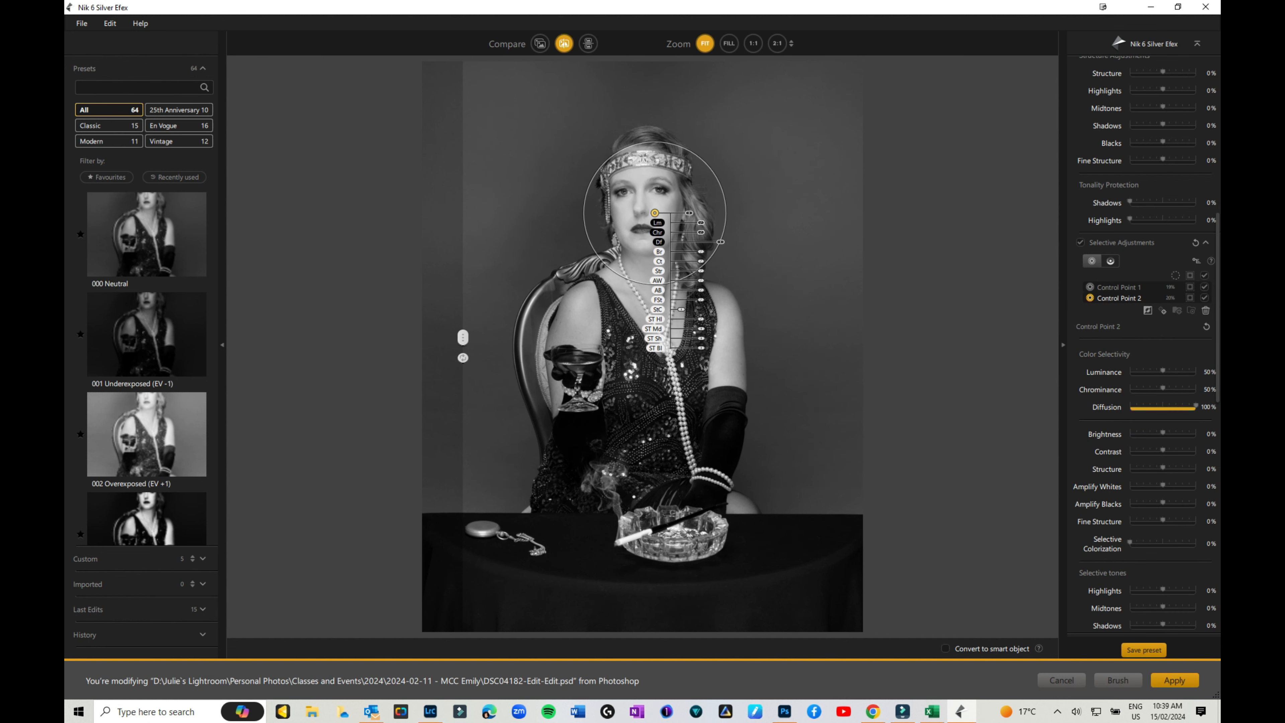
click(1190, 297)
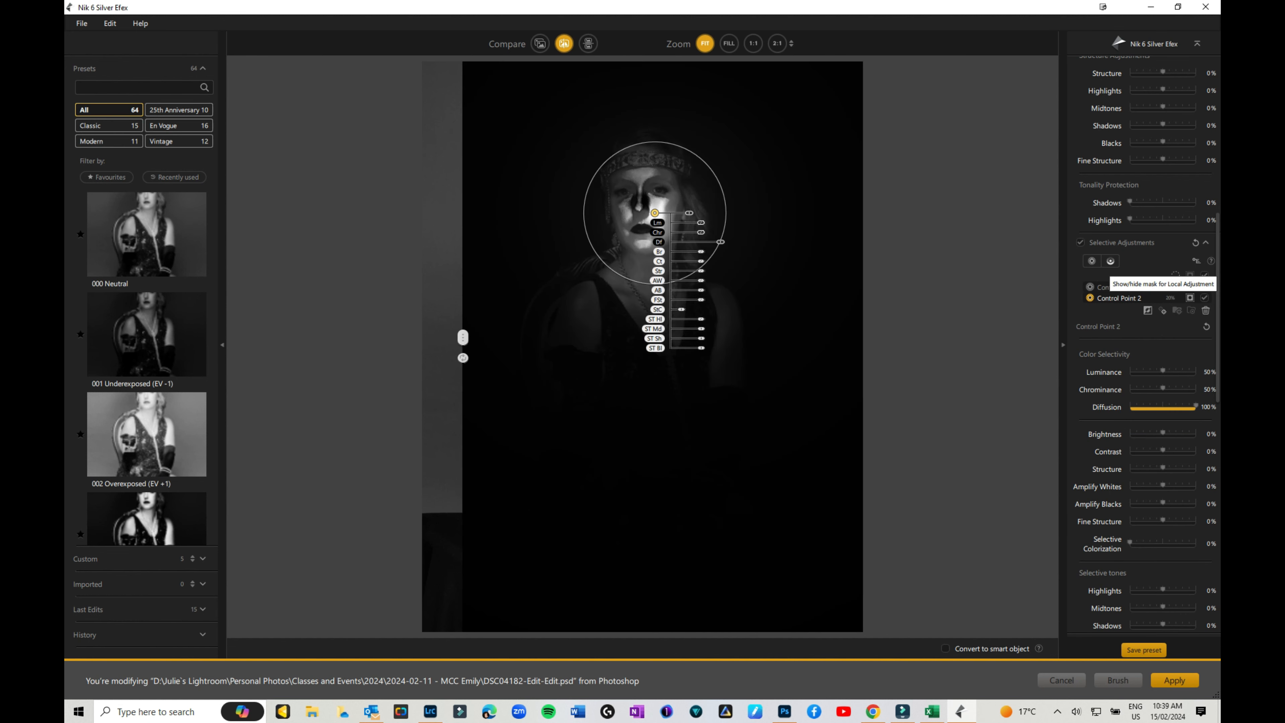
click(1190, 298)
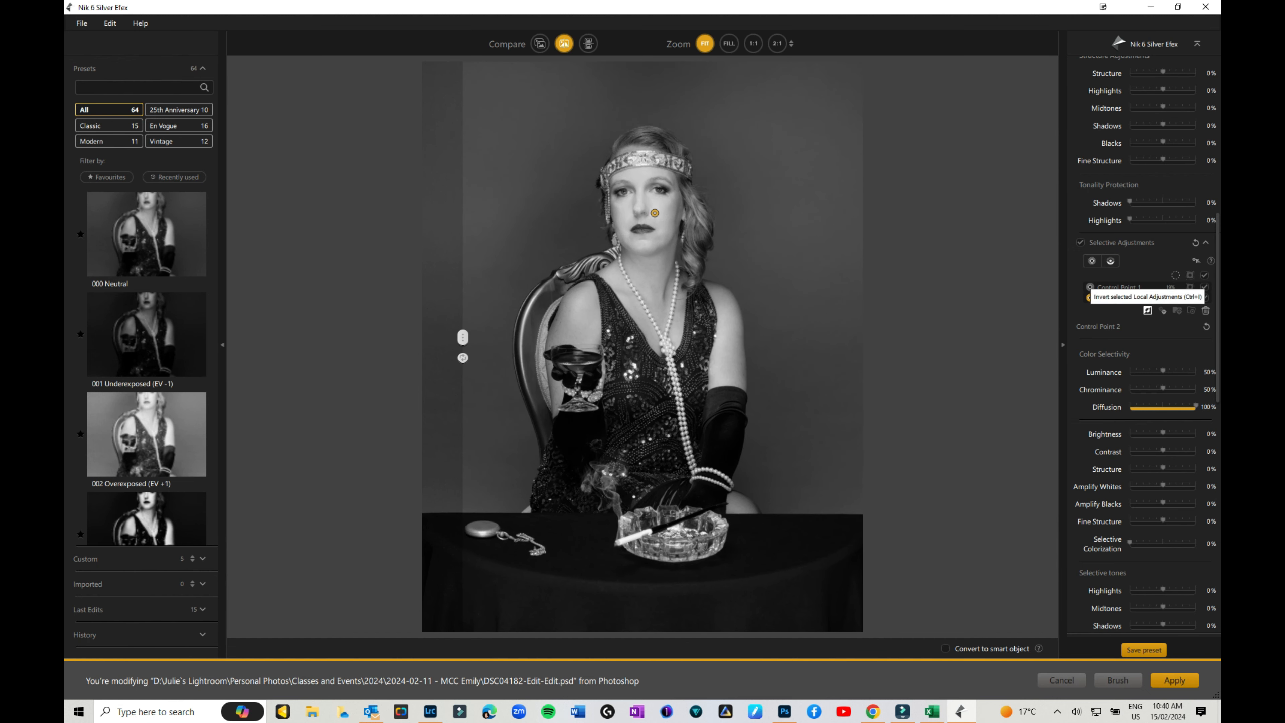
click(1148, 310)
click(1190, 297)
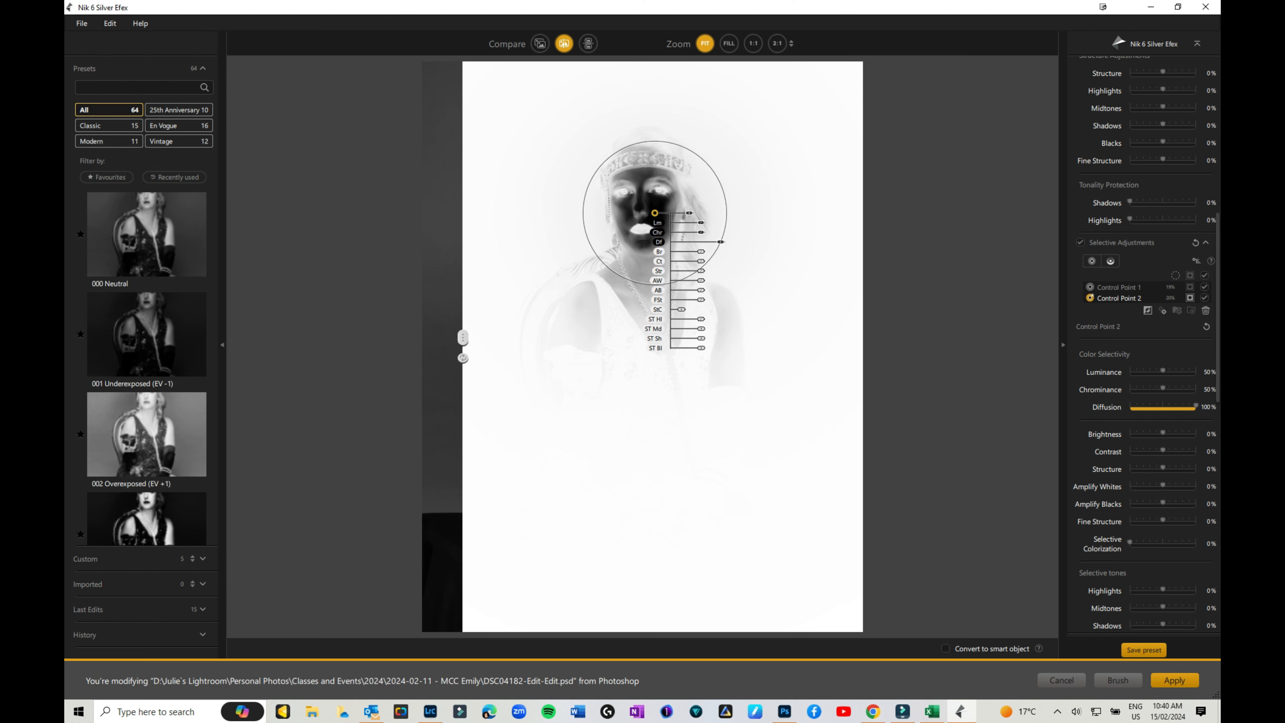
drag(700, 252, 693, 251)
click(1190, 299)
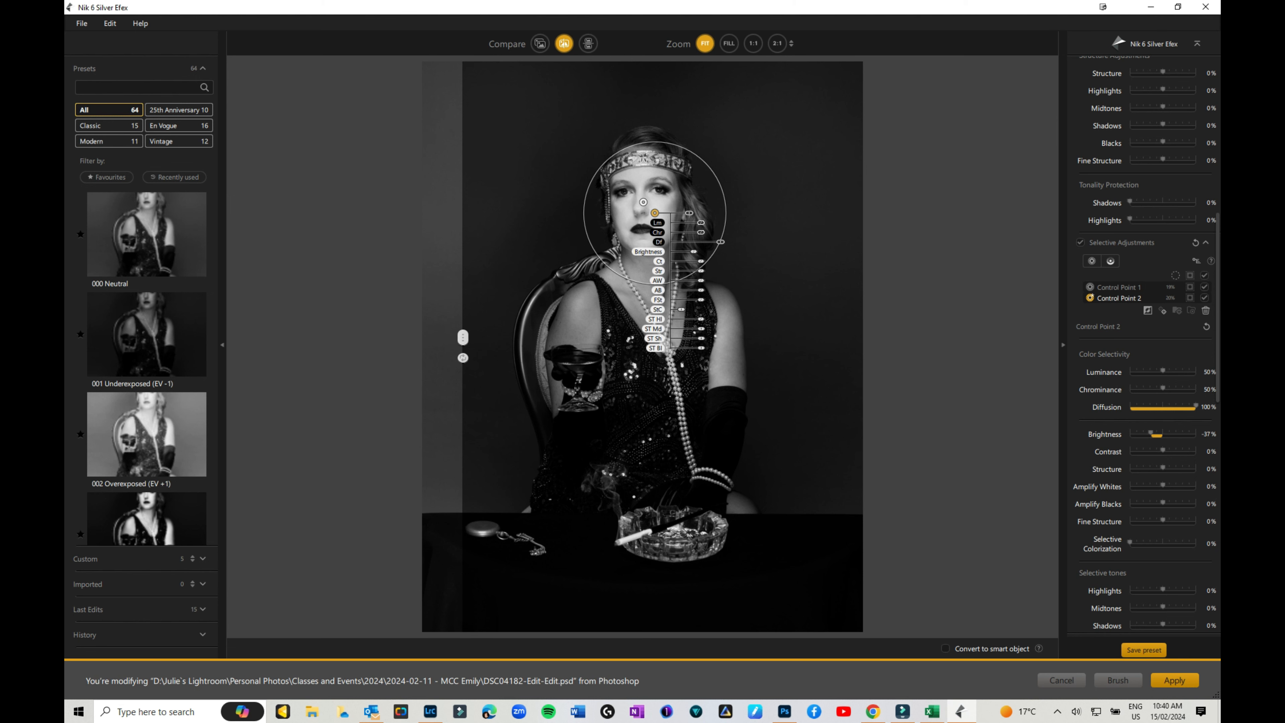
drag(694, 252, 696, 252)
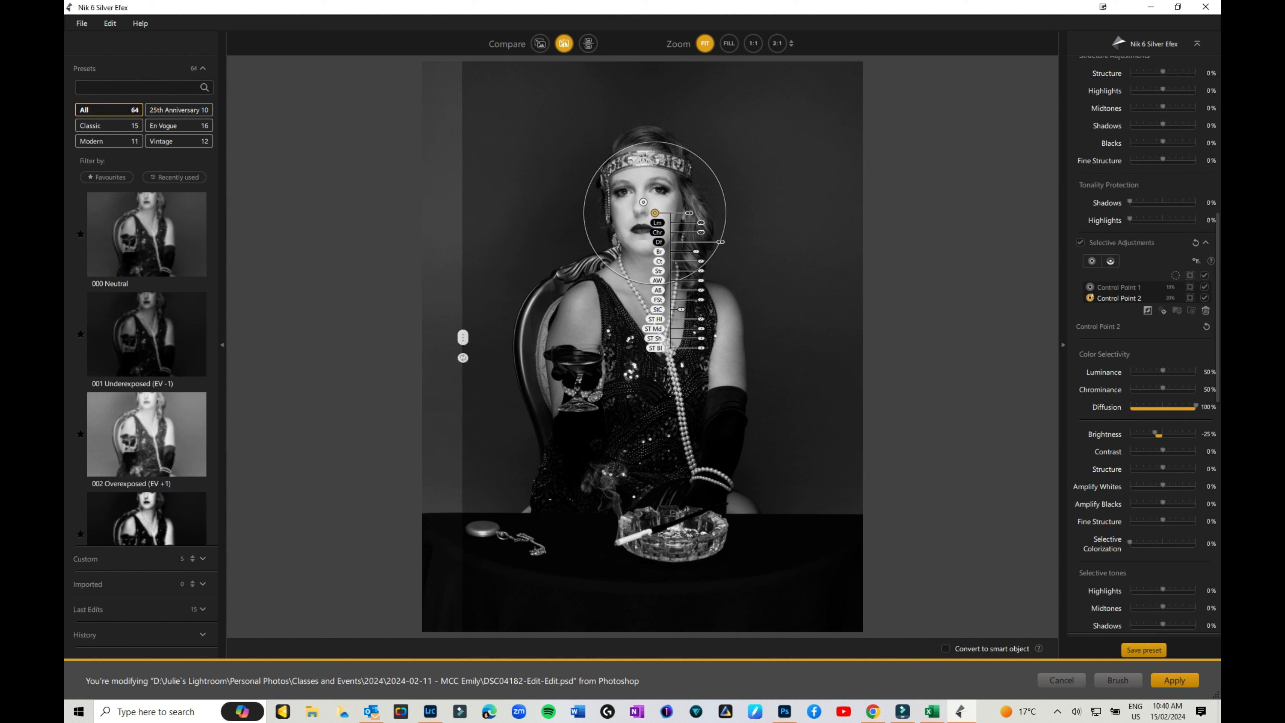
mouse_move(463, 337)
mouse_down()
mouse_move(734, 337)
mouse_move(487, 337)
mouse_up()
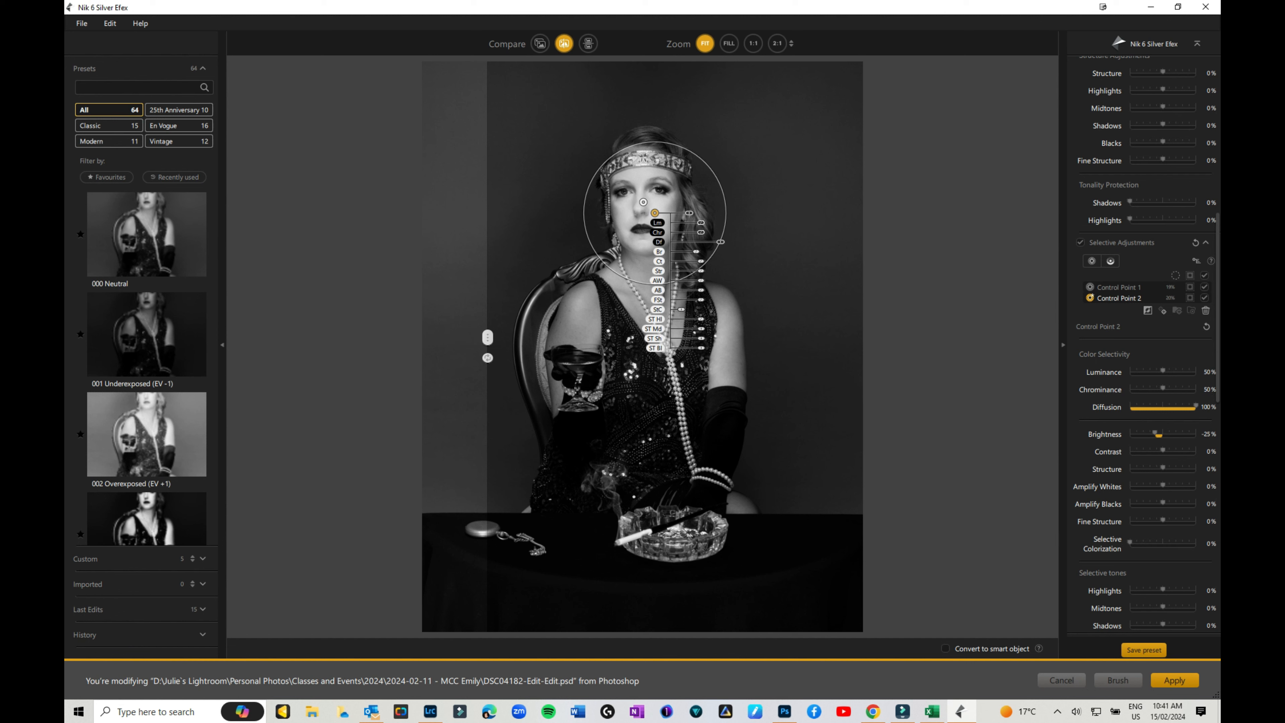
click(1092, 261)
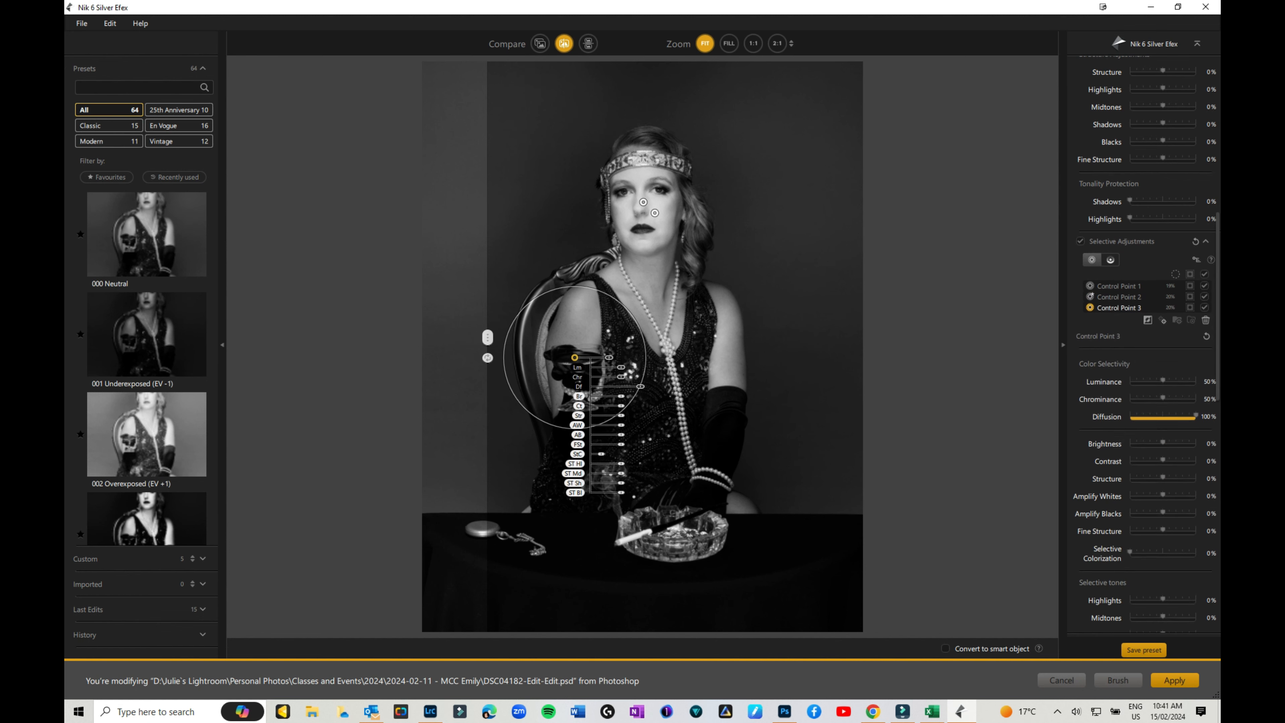
drag(621, 395, 628, 395)
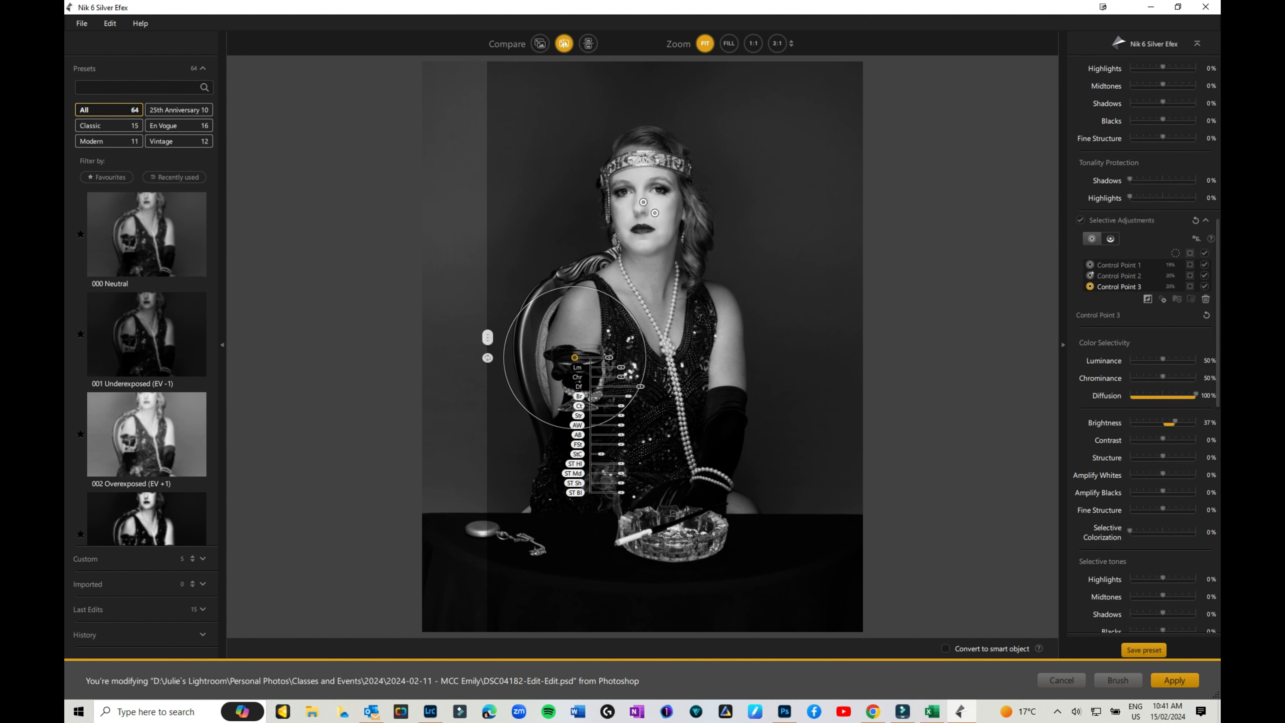
click(643, 202)
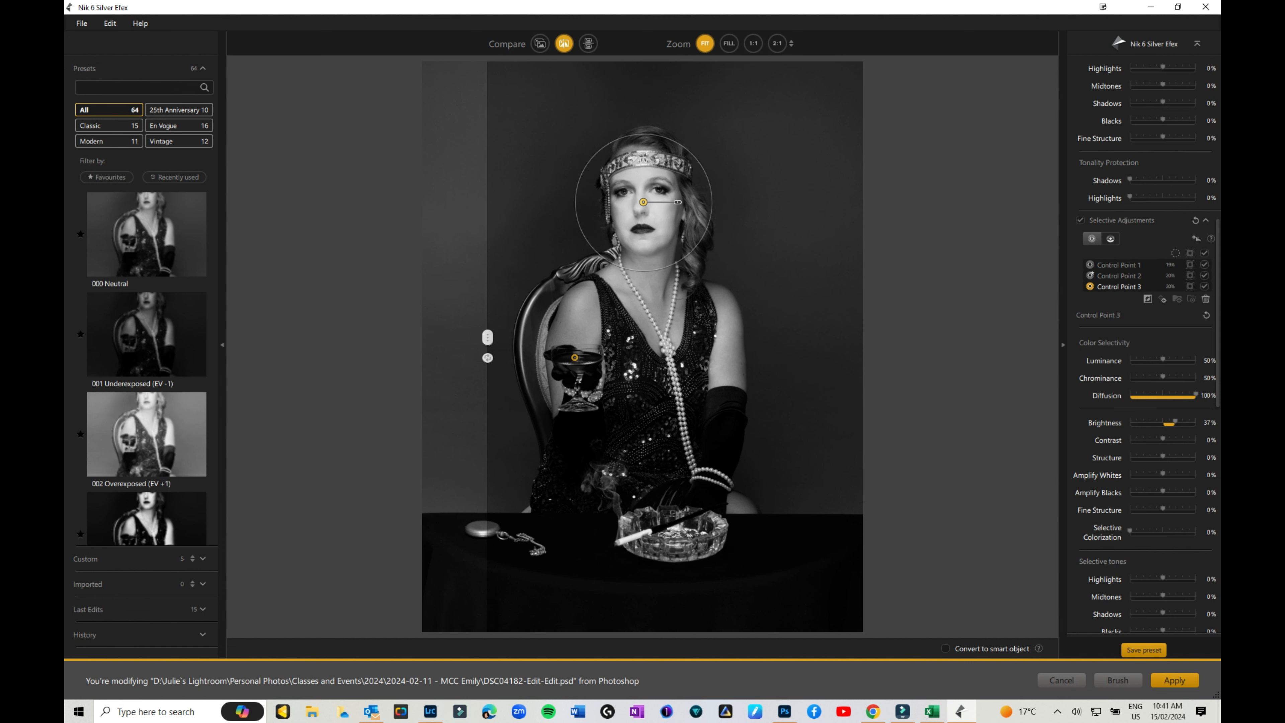
click(1205, 265)
click(1205, 265)
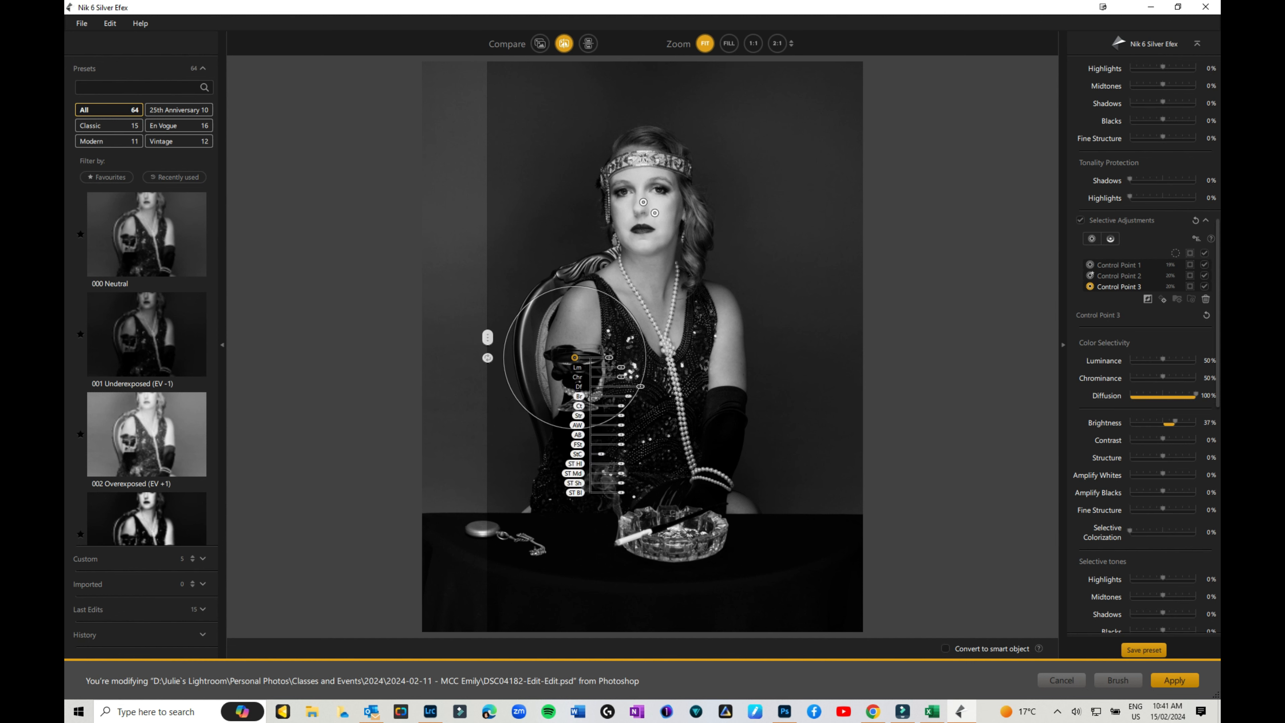
scroll(1144, 354, down, 5)
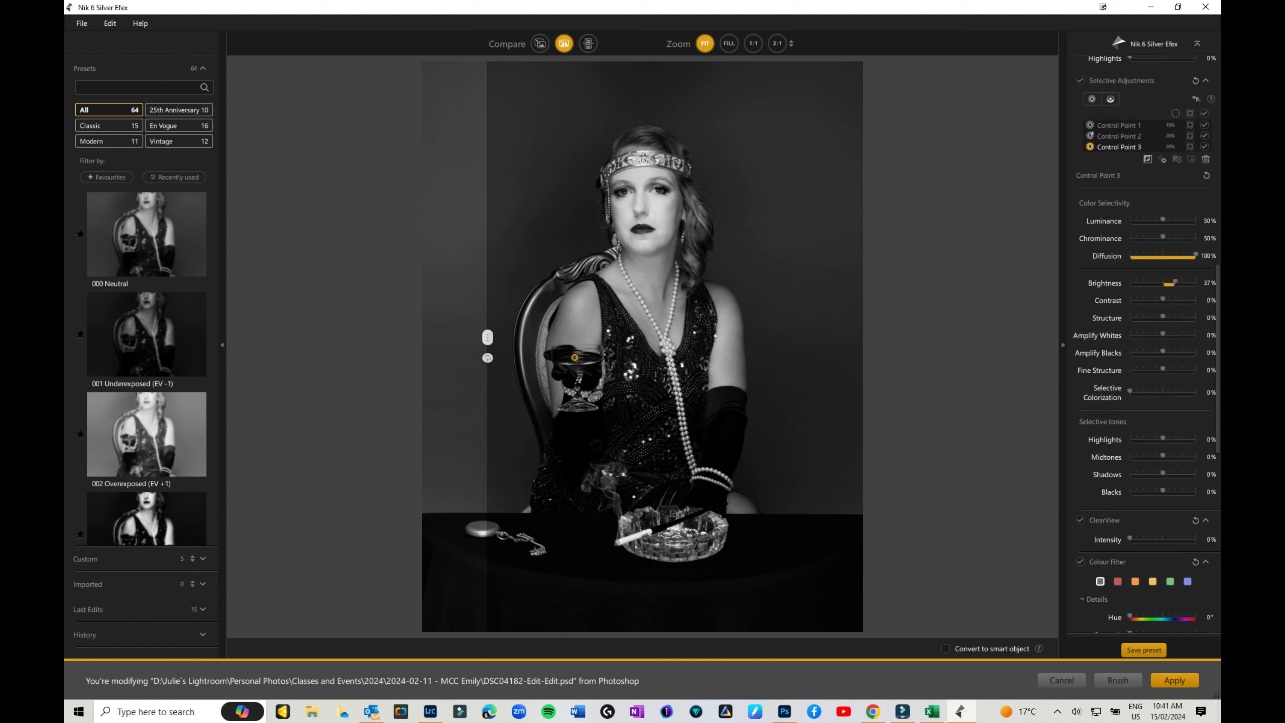
Compare red, orange, green and blue colour filters, then settle on yellow at 25% strength.
scroll(1143, 354, down, 5)
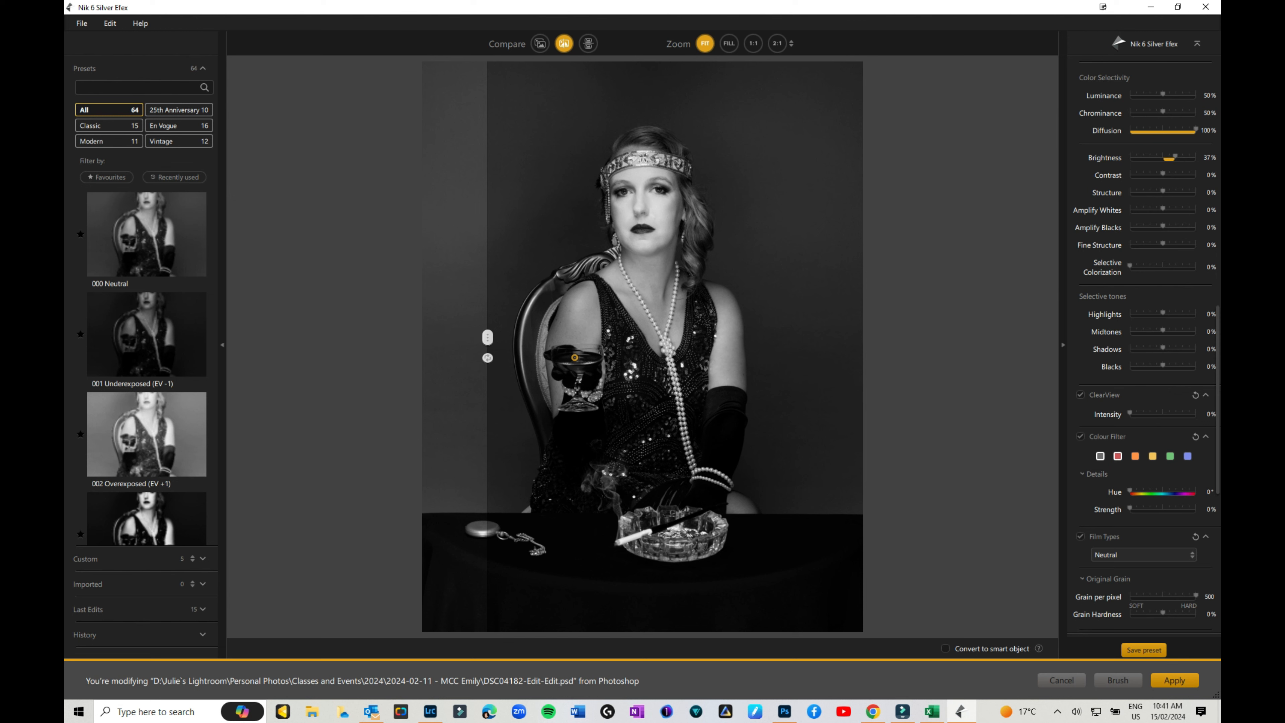
click(1118, 456)
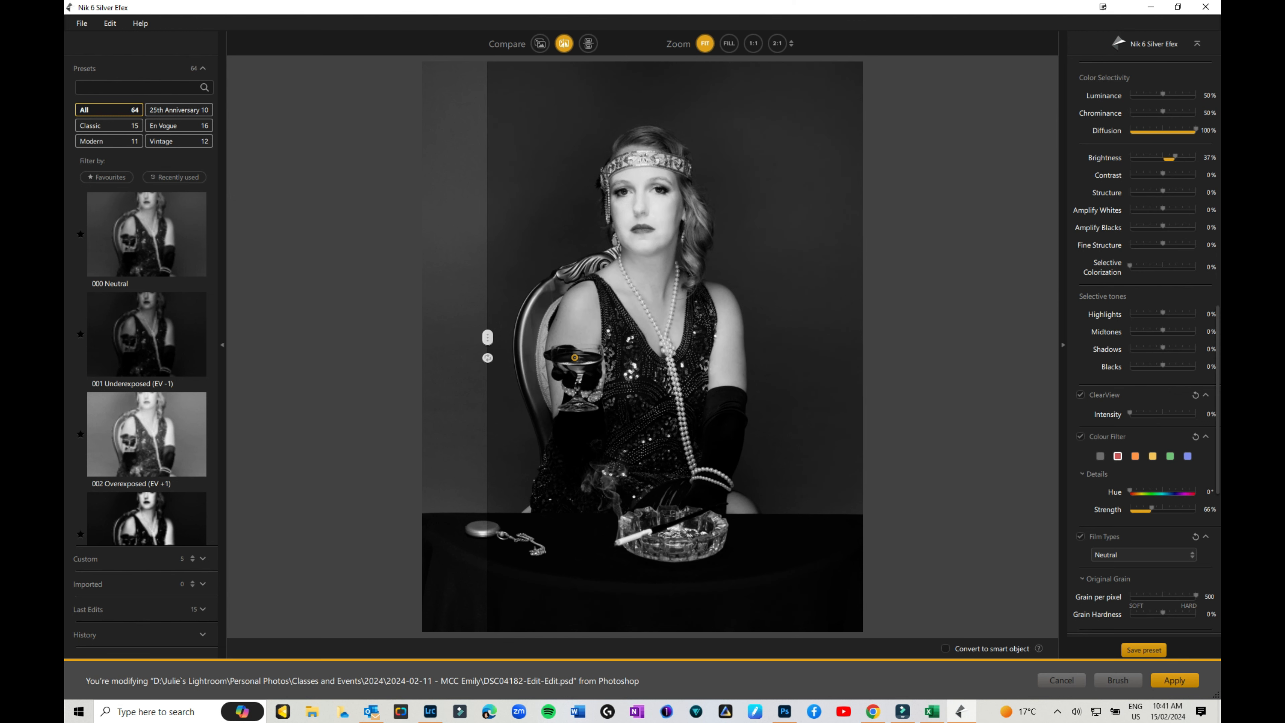
click(1135, 456)
click(1152, 455)
click(1169, 456)
click(1187, 457)
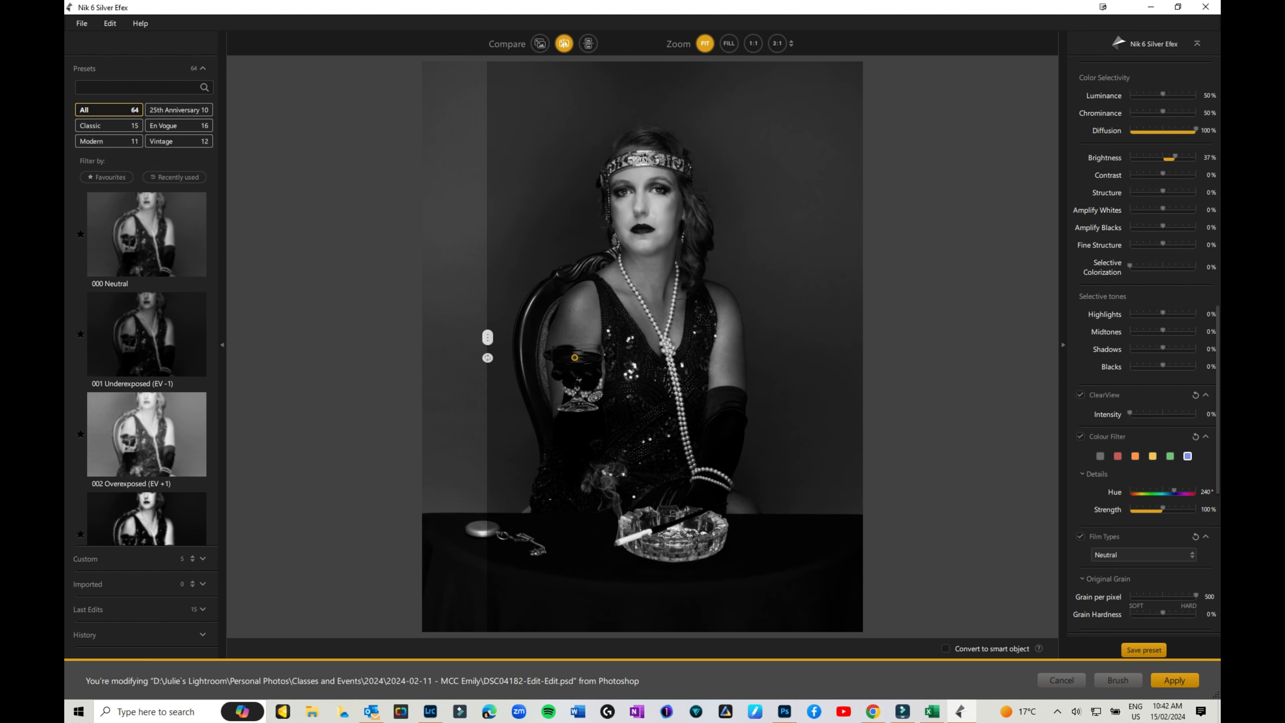
click(1100, 456)
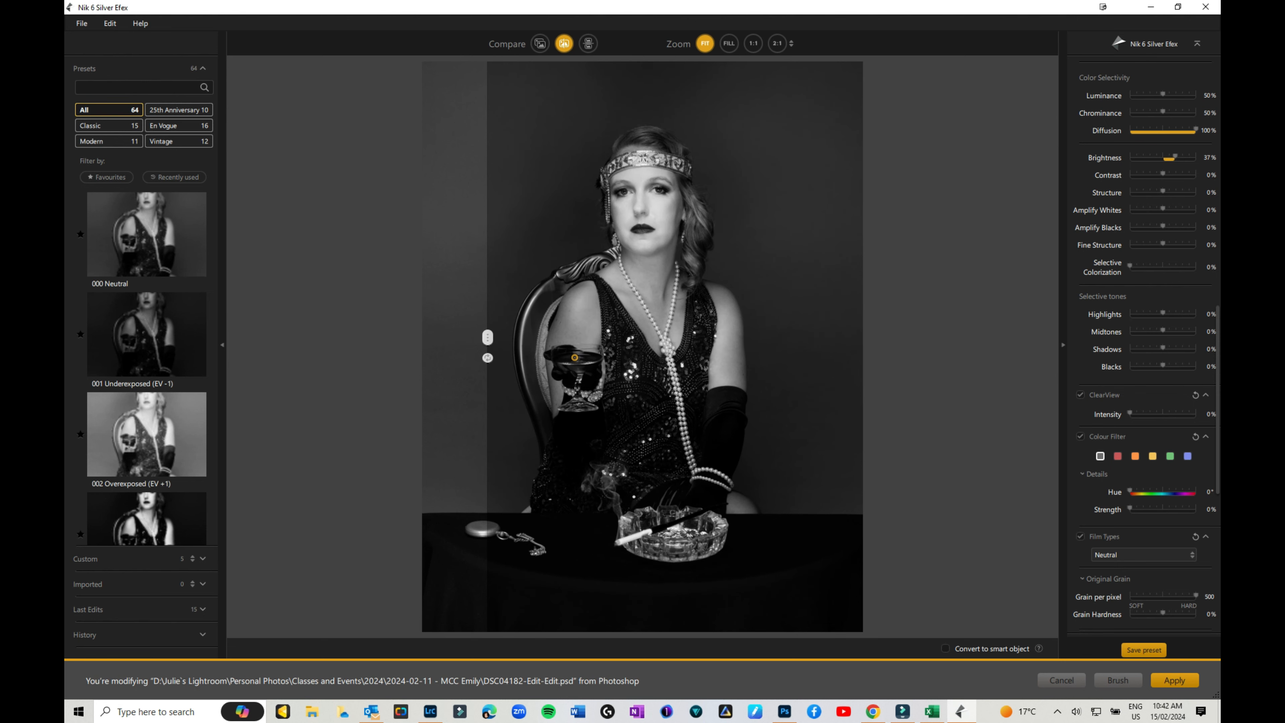
click(1136, 456)
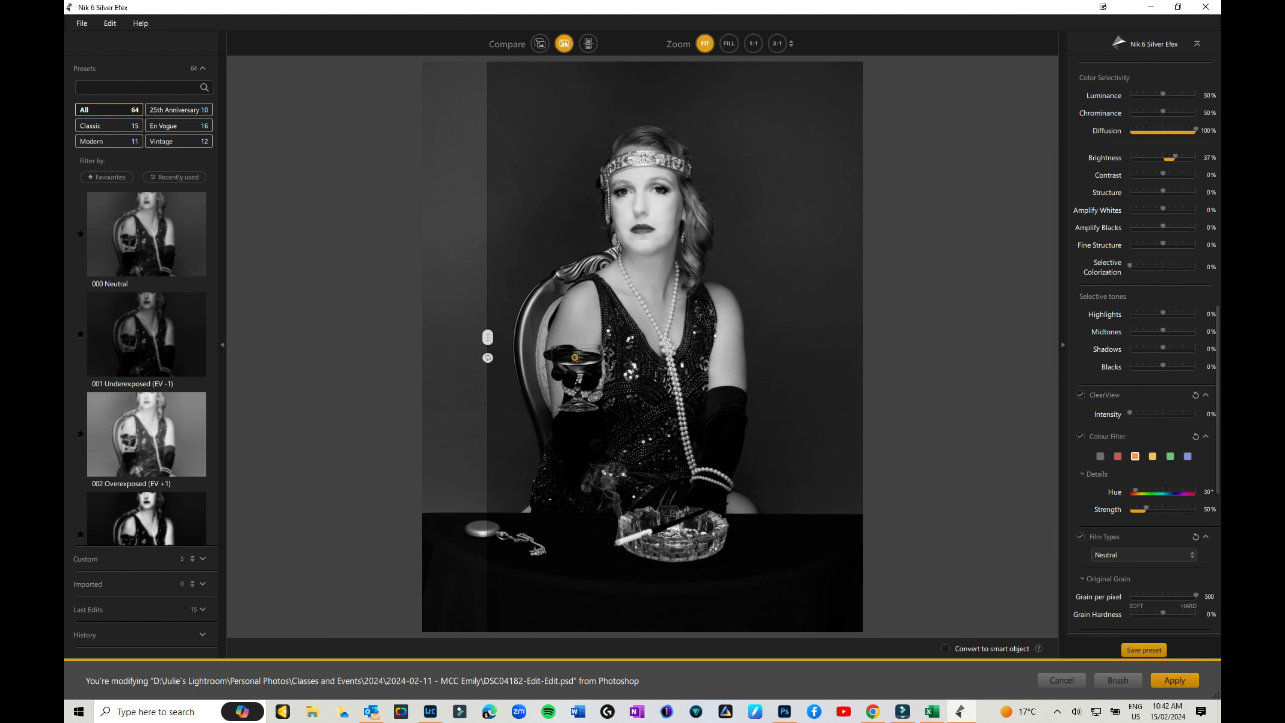
drag(1147, 508, 1138, 508)
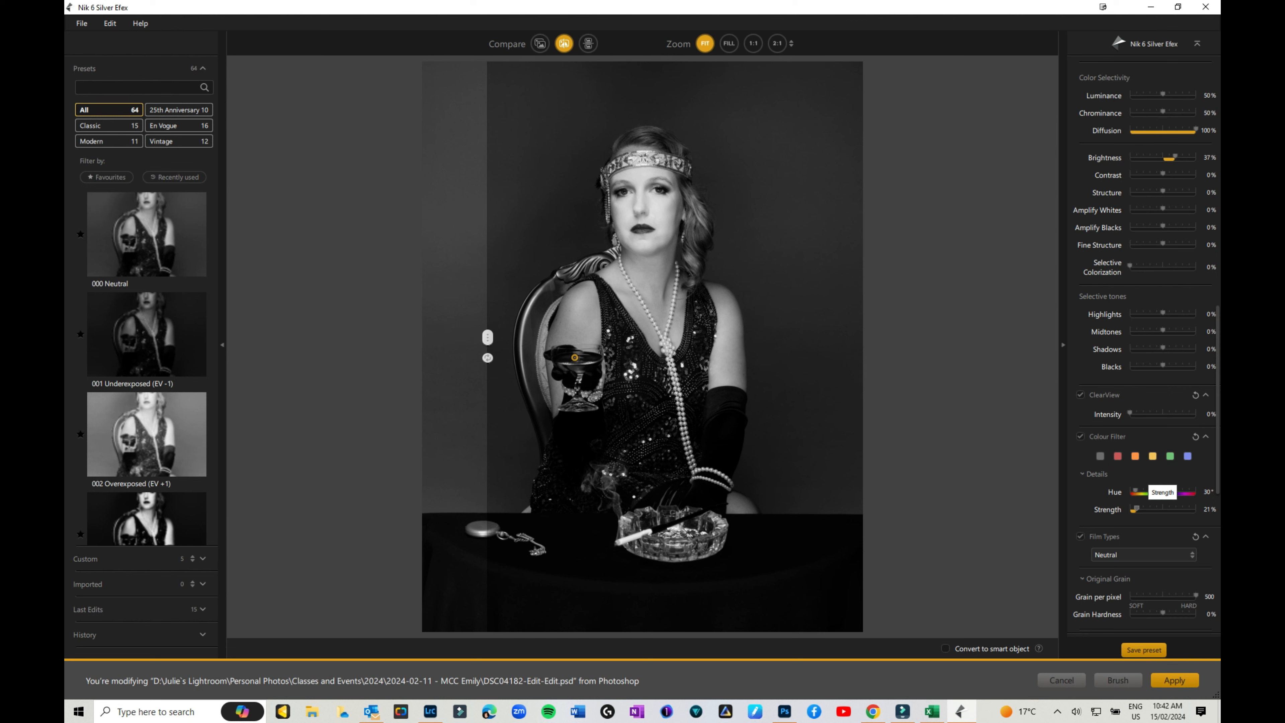
click(1152, 456)
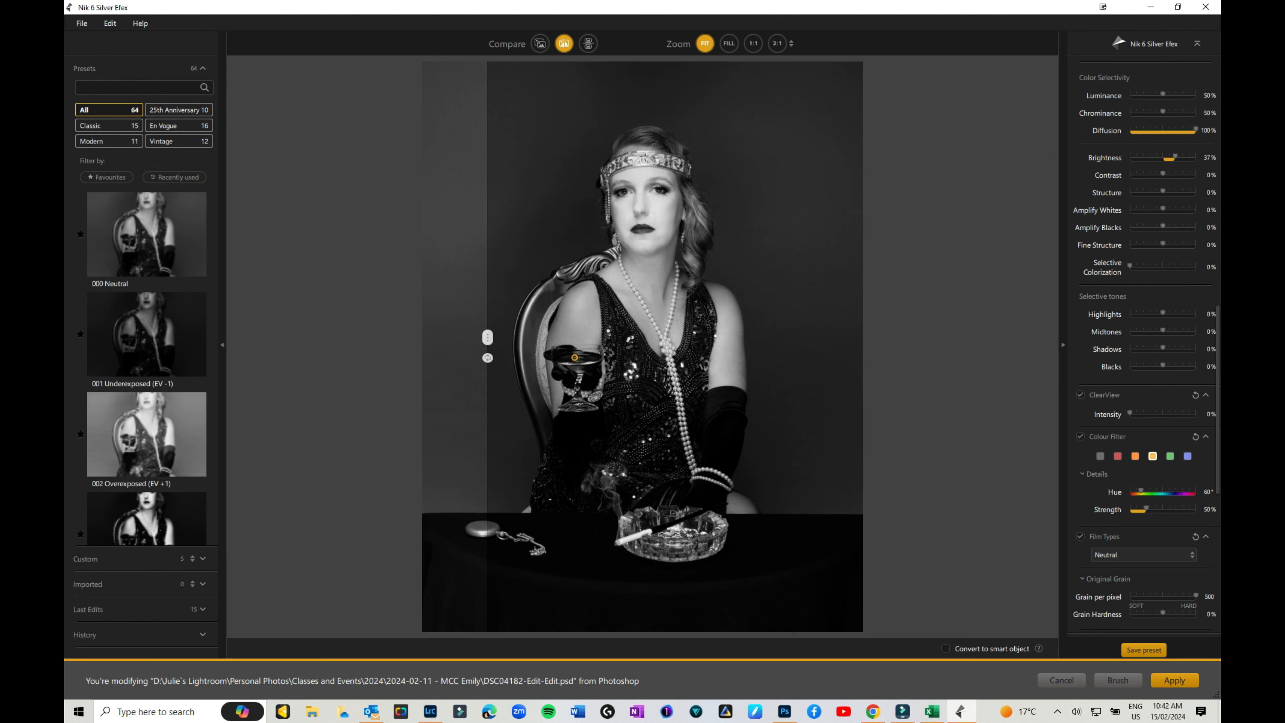
drag(1146, 509, 1138, 509)
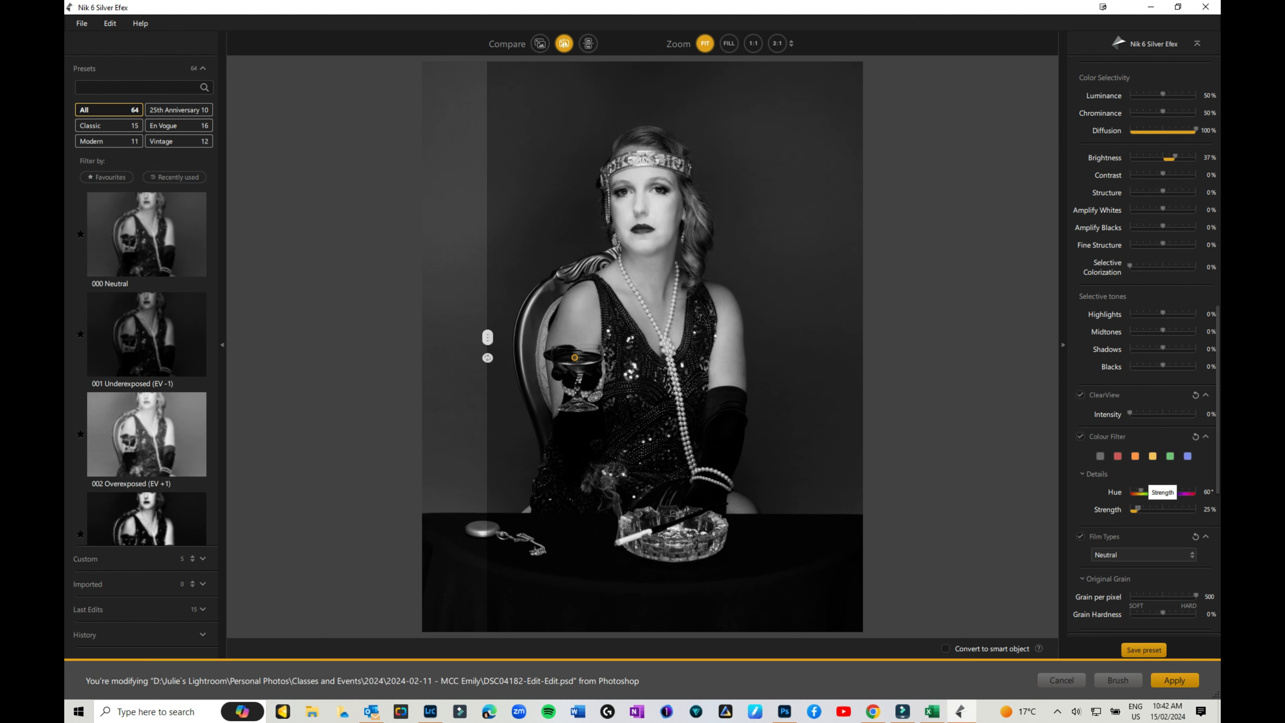
Open the Film Types dropdown and scroll through the film stocks, previewing each on the portrait.
scroll(1144, 481, down, 2)
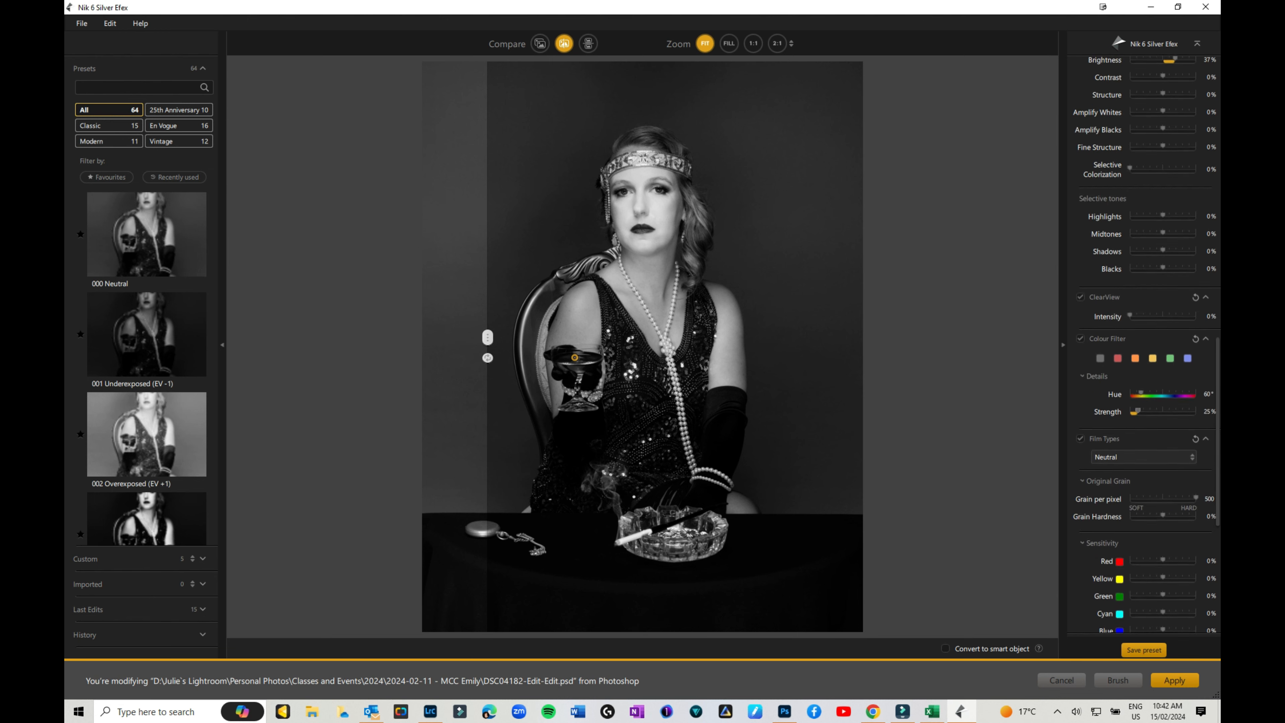
click(1144, 451)
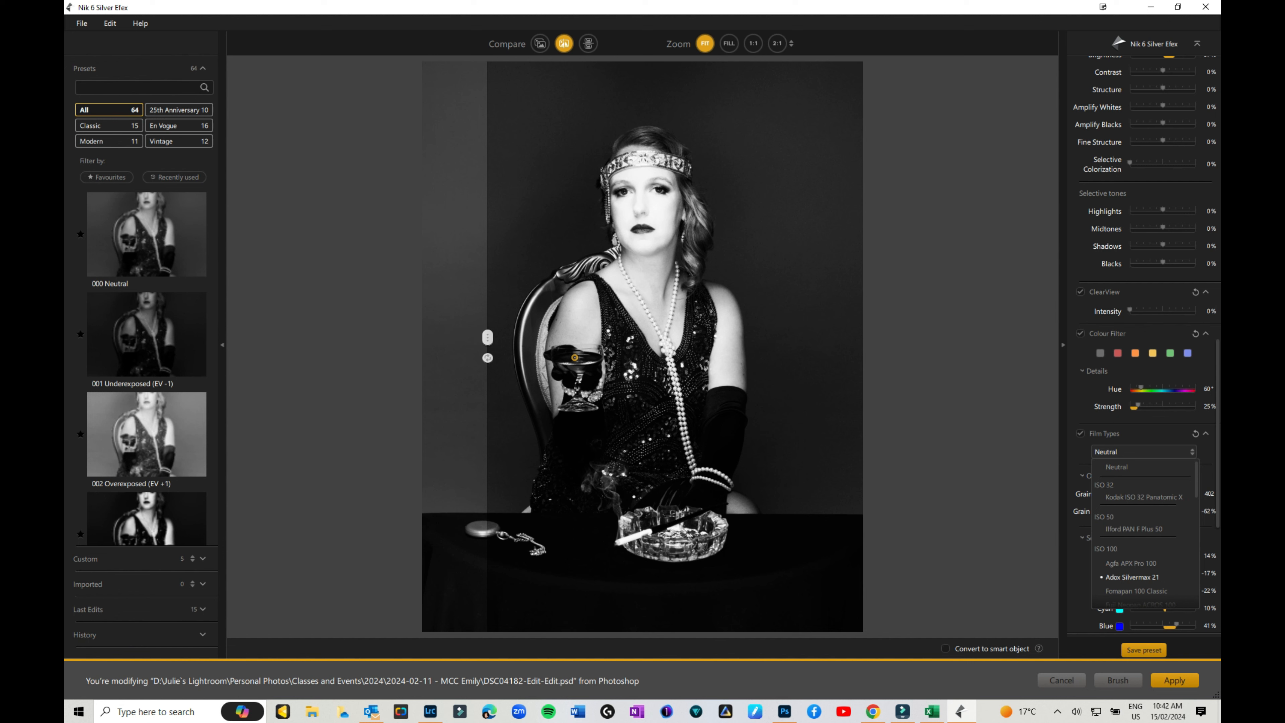
scroll(1136, 580, down, 2)
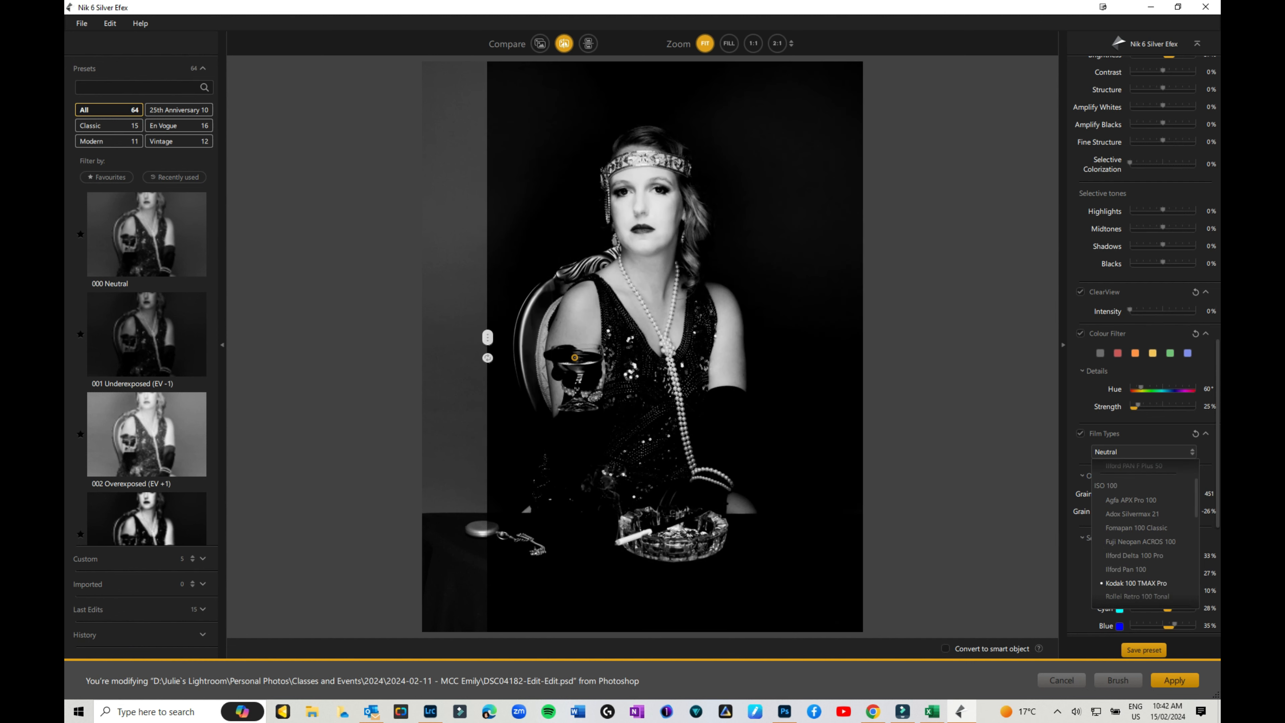
scroll(1136, 577, down, 2)
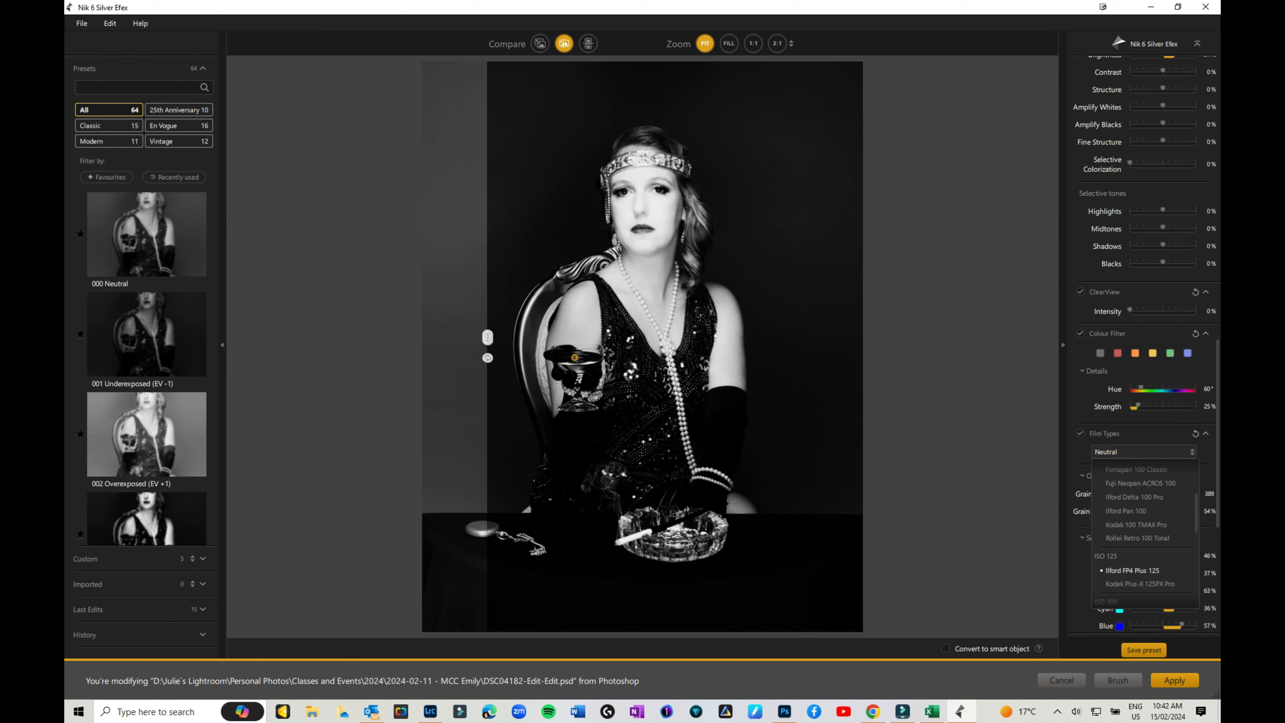
scroll(1136, 567, down, 4)
scroll(1135, 569, down, 5)
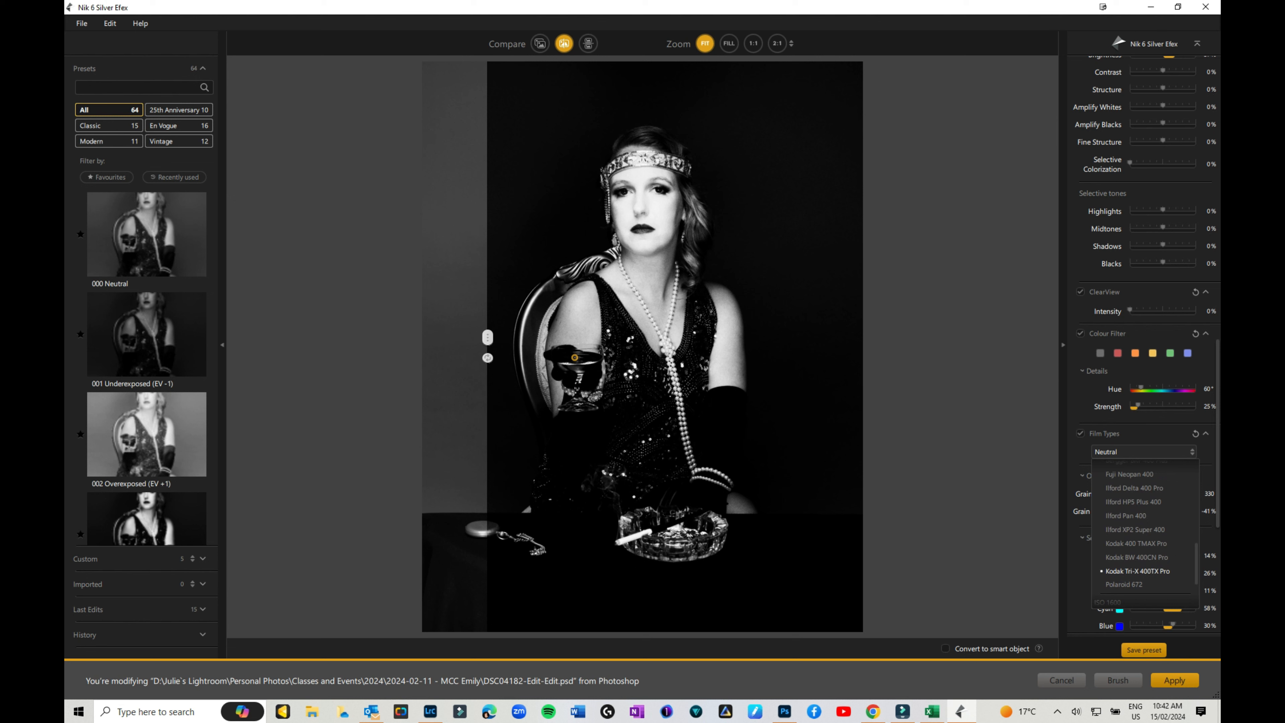
scroll(1136, 570, down, 3)
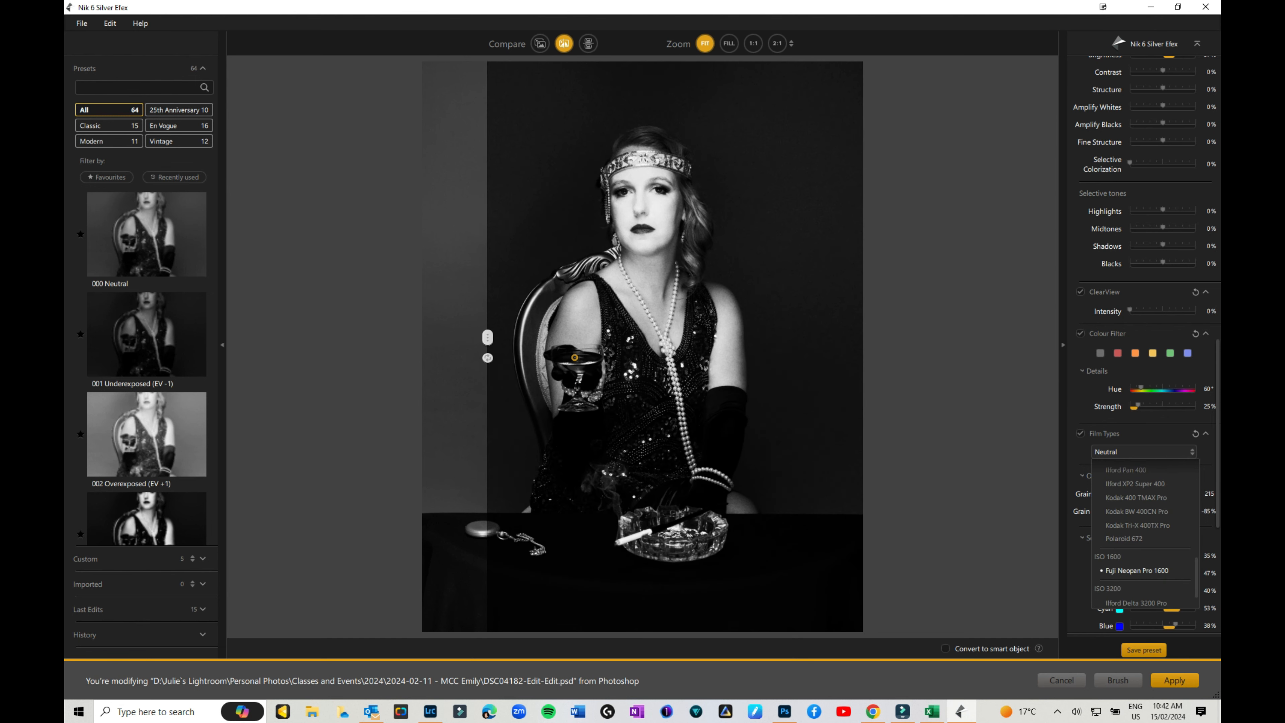
scroll(1136, 567, up, 1)
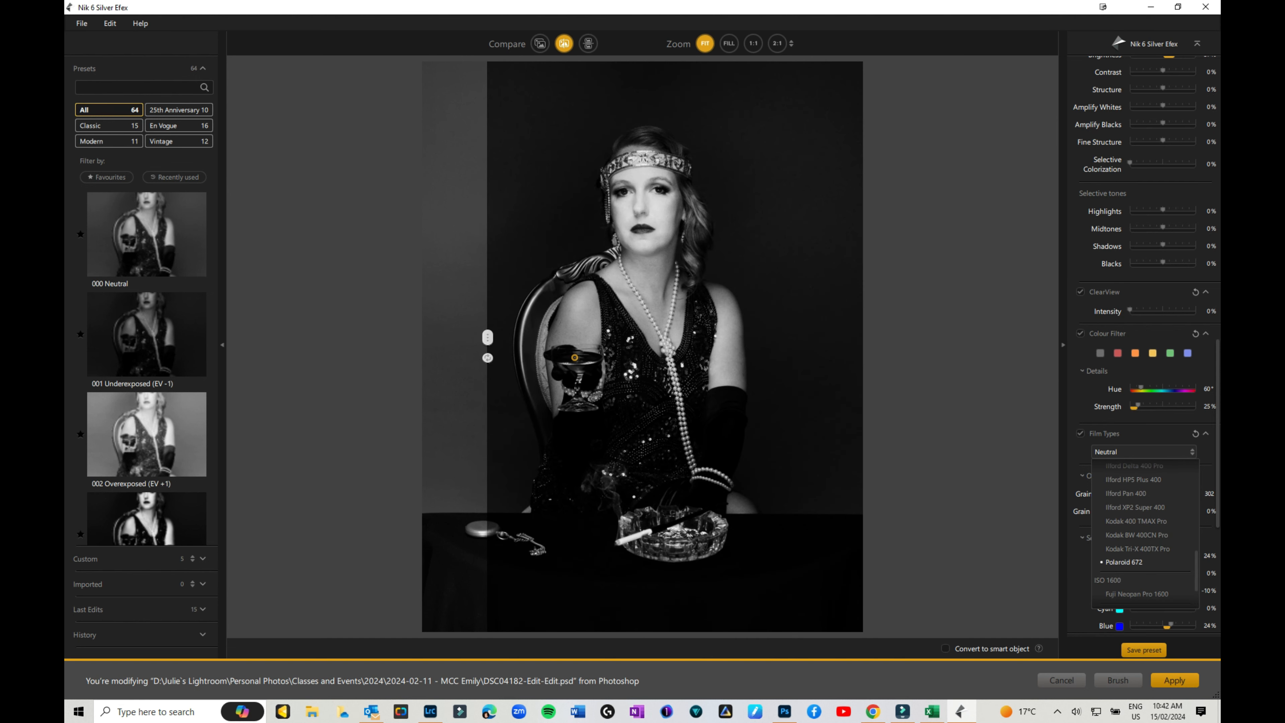
scroll(1136, 556, up, 5)
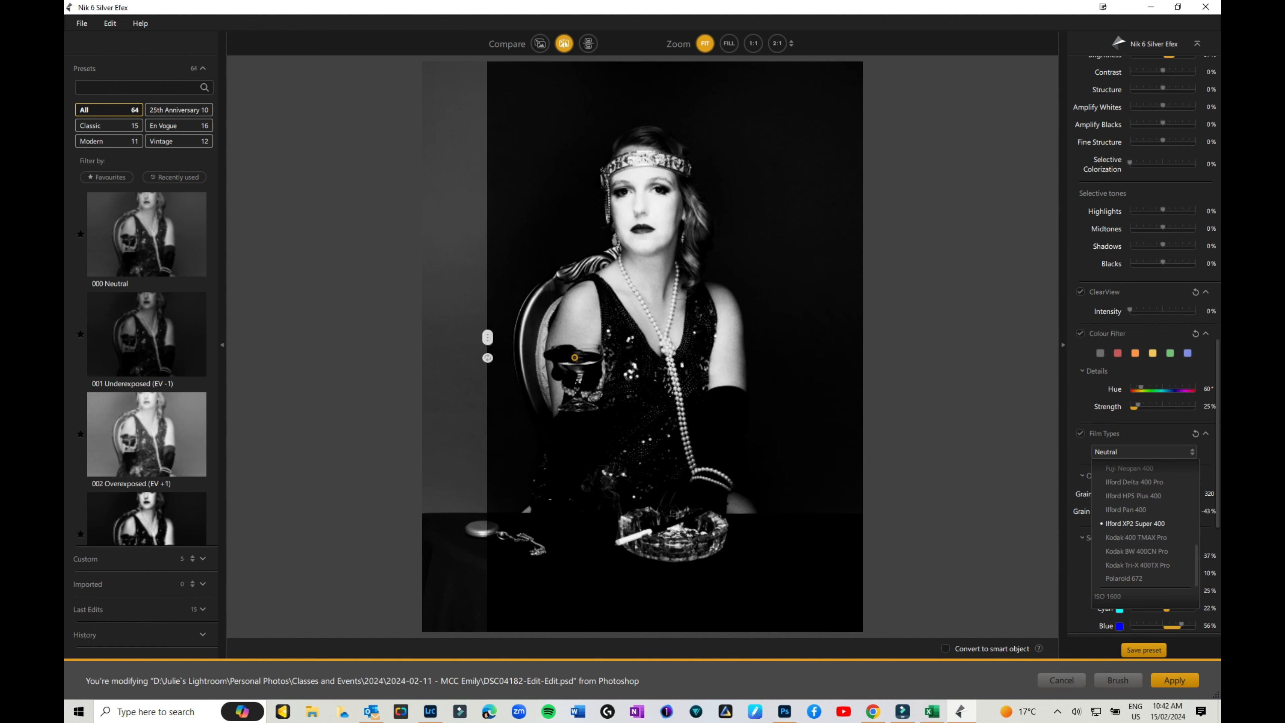
scroll(1136, 557, up, 1)
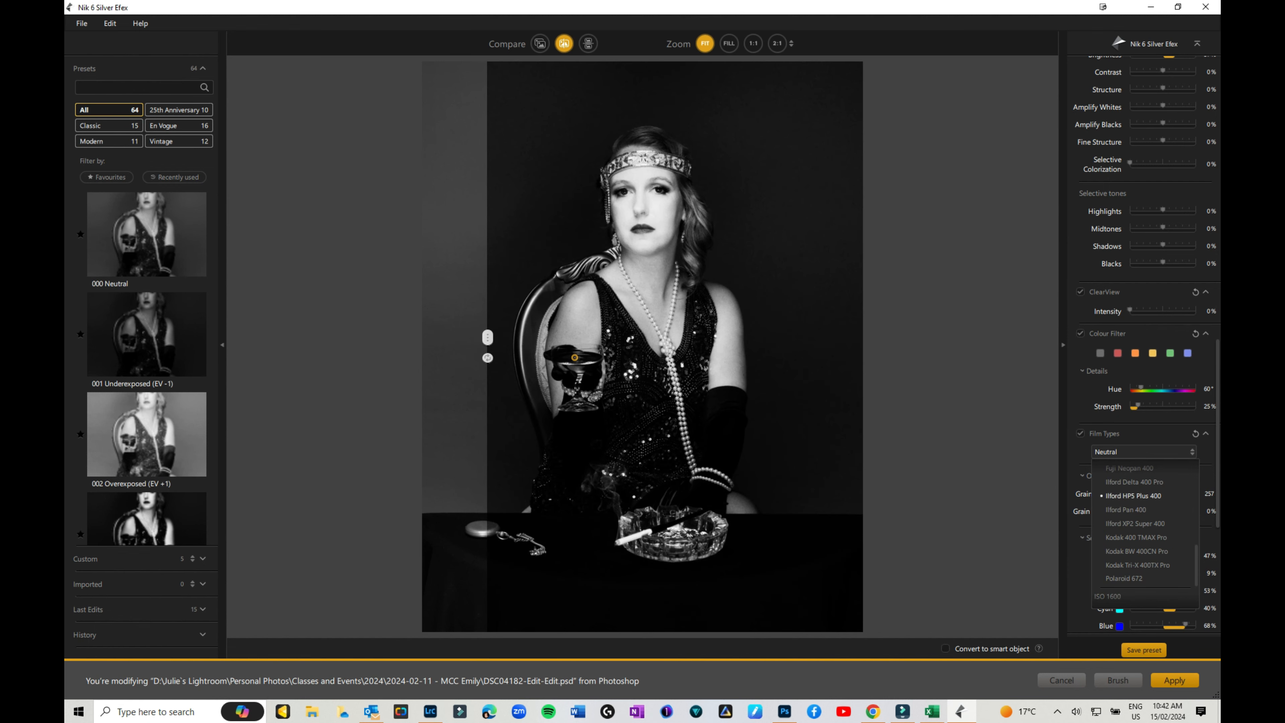
scroll(1136, 557, up, 1)
scroll(1136, 557, down, 4)
scroll(1136, 557, up, 4)
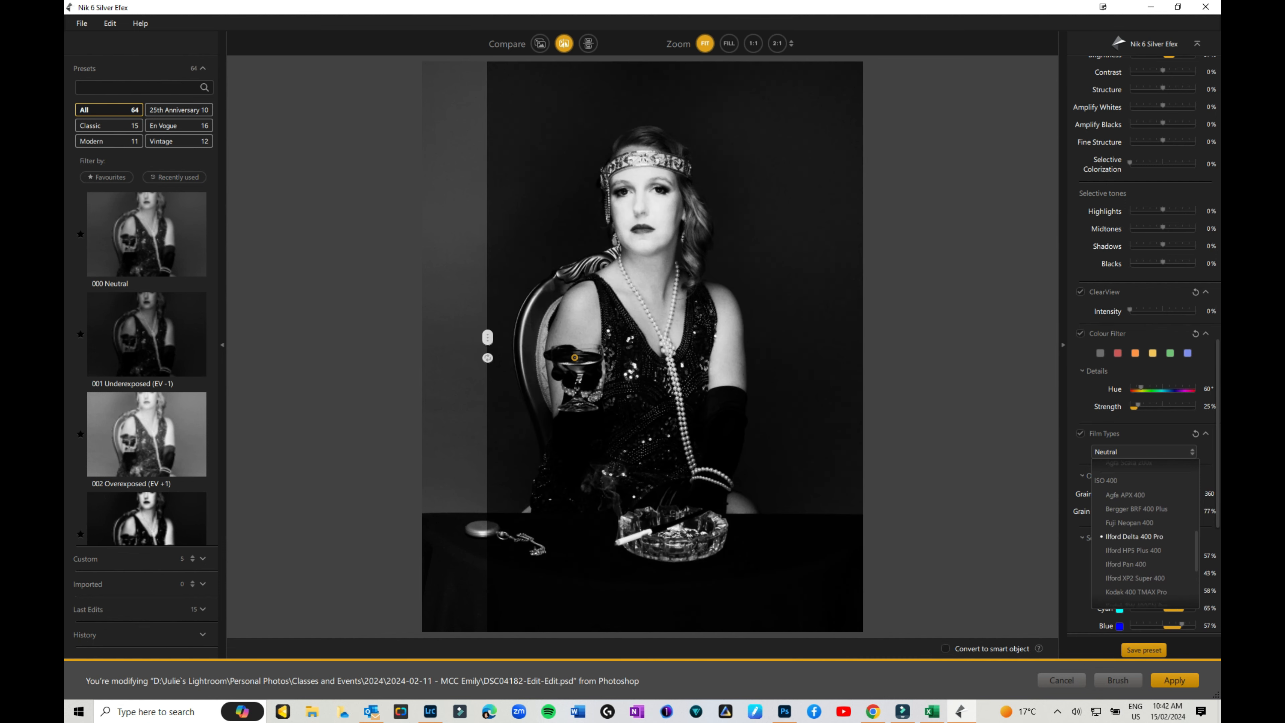
scroll(1136, 557, up, 1)
scroll(1136, 557, up, 3)
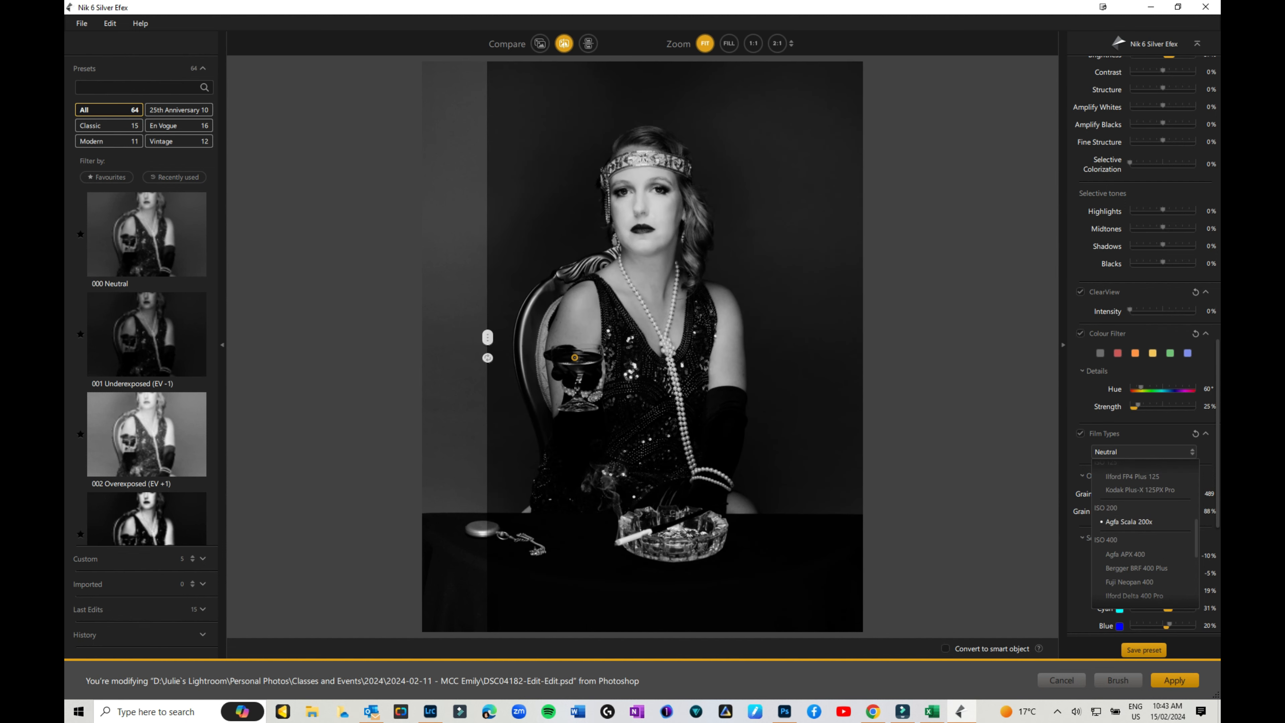
scroll(1144, 531, up, 4)
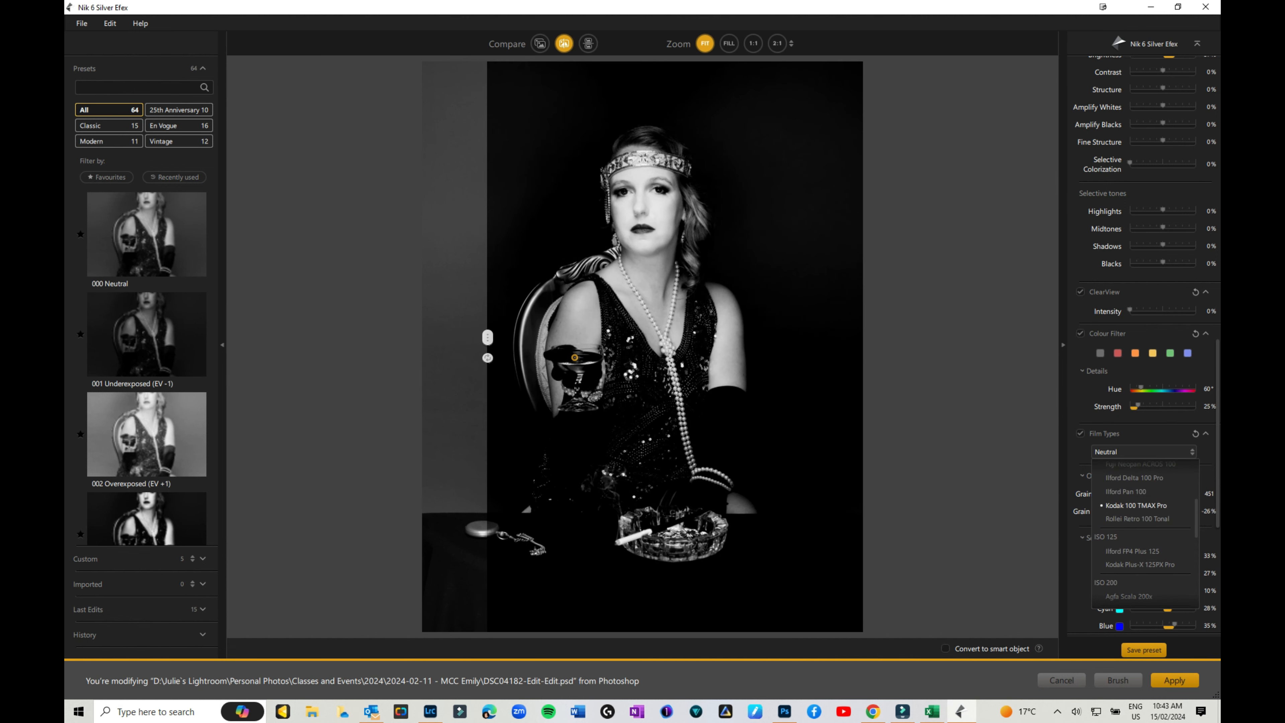
scroll(1144, 532, up, 5)
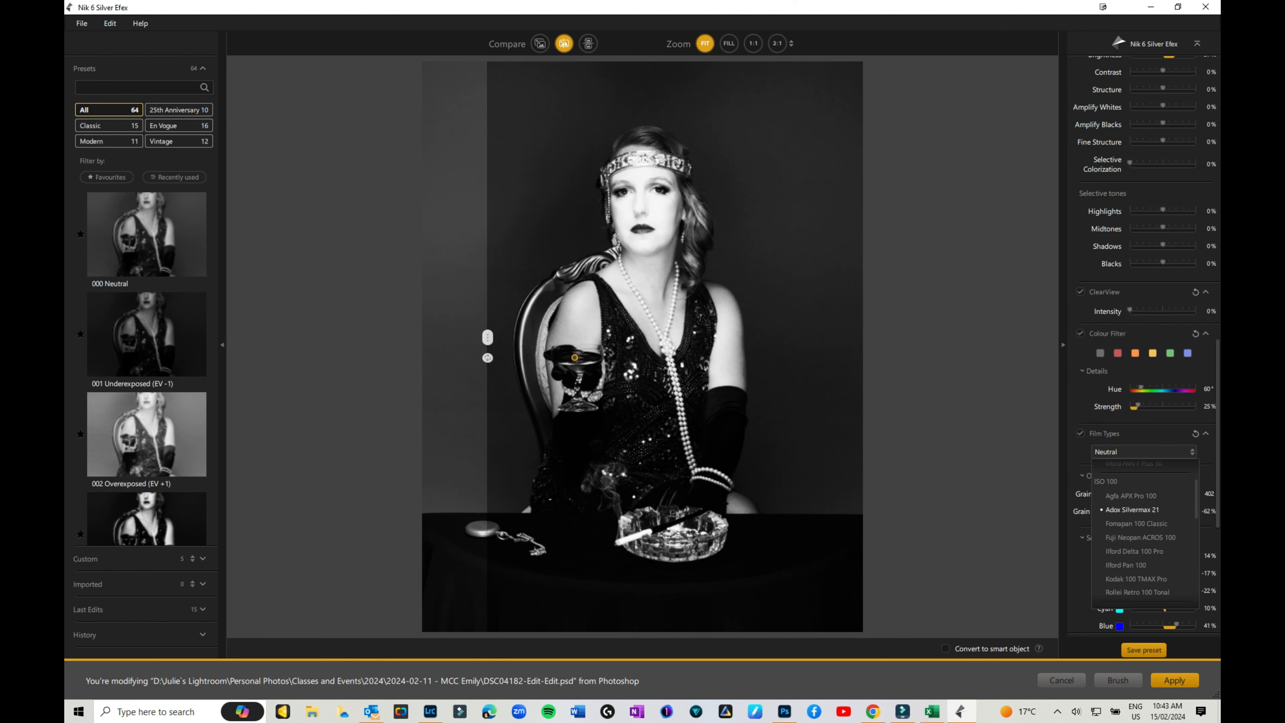
Apply Adox Silvermax 21 film with grain at 498 per pixel and -4% hardness.
key(Return)
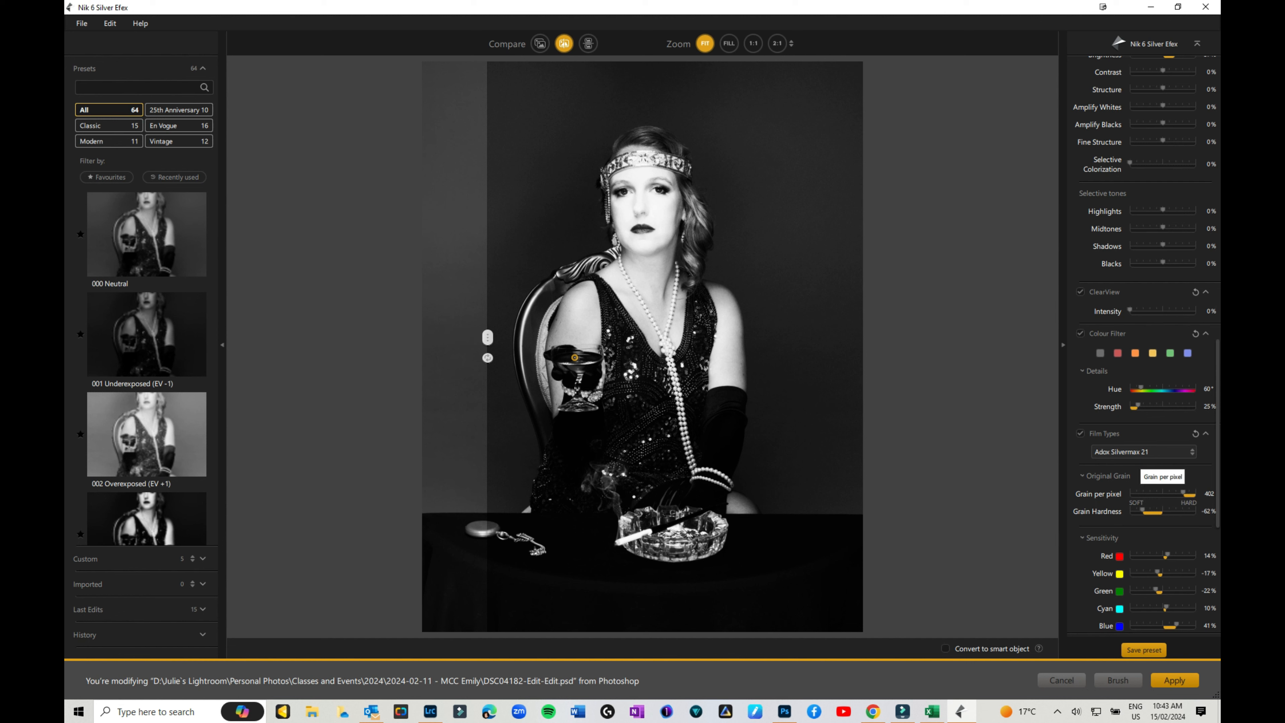
drag(1184, 493, 1162, 510)
scroll(1162, 511, down, 1)
scroll(1163, 511, down, 6)
scroll(1147, 342, down, 3)
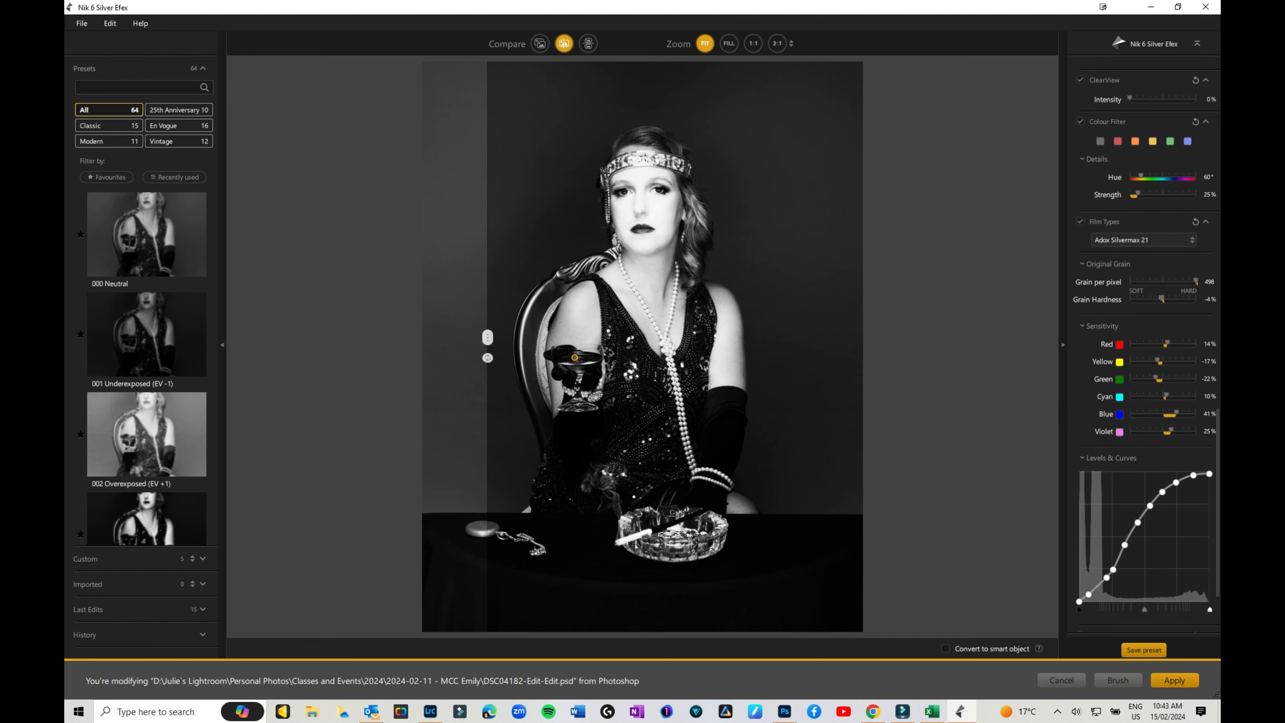
scroll(1145, 349, down, 1)
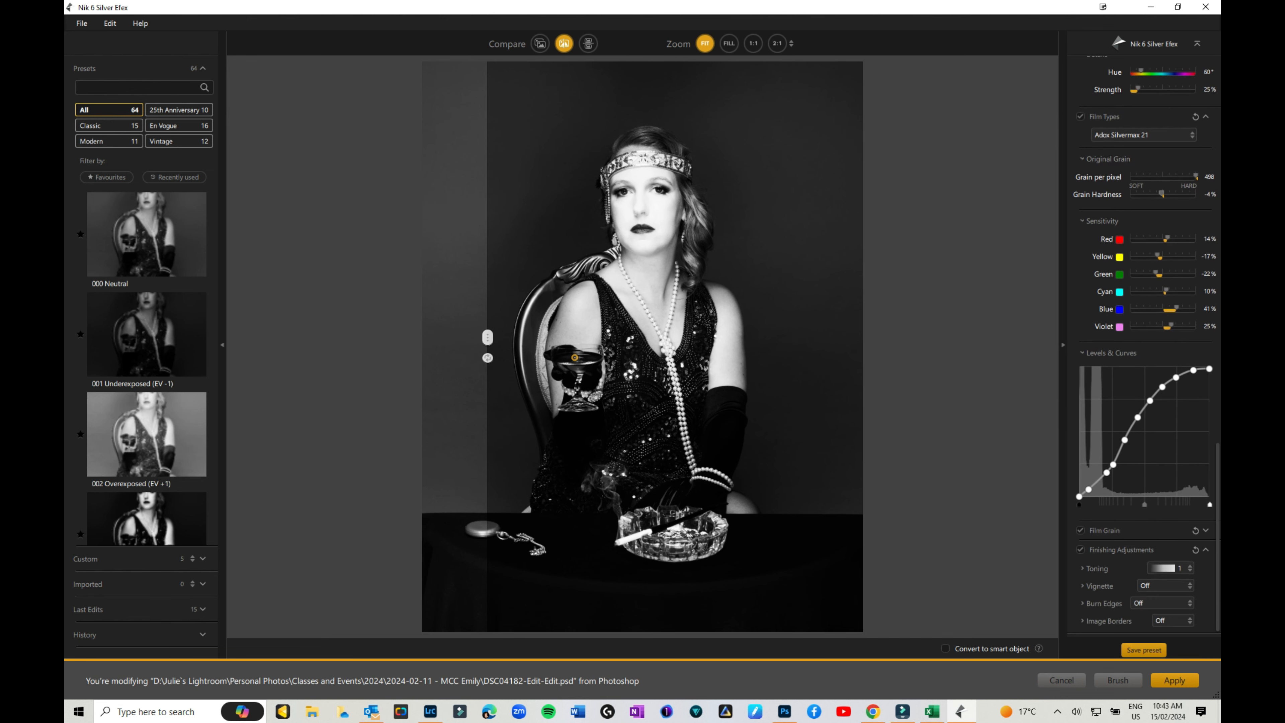
Expand Film Grain and lower its Intensity from 100% to about 17%.
click(1206, 531)
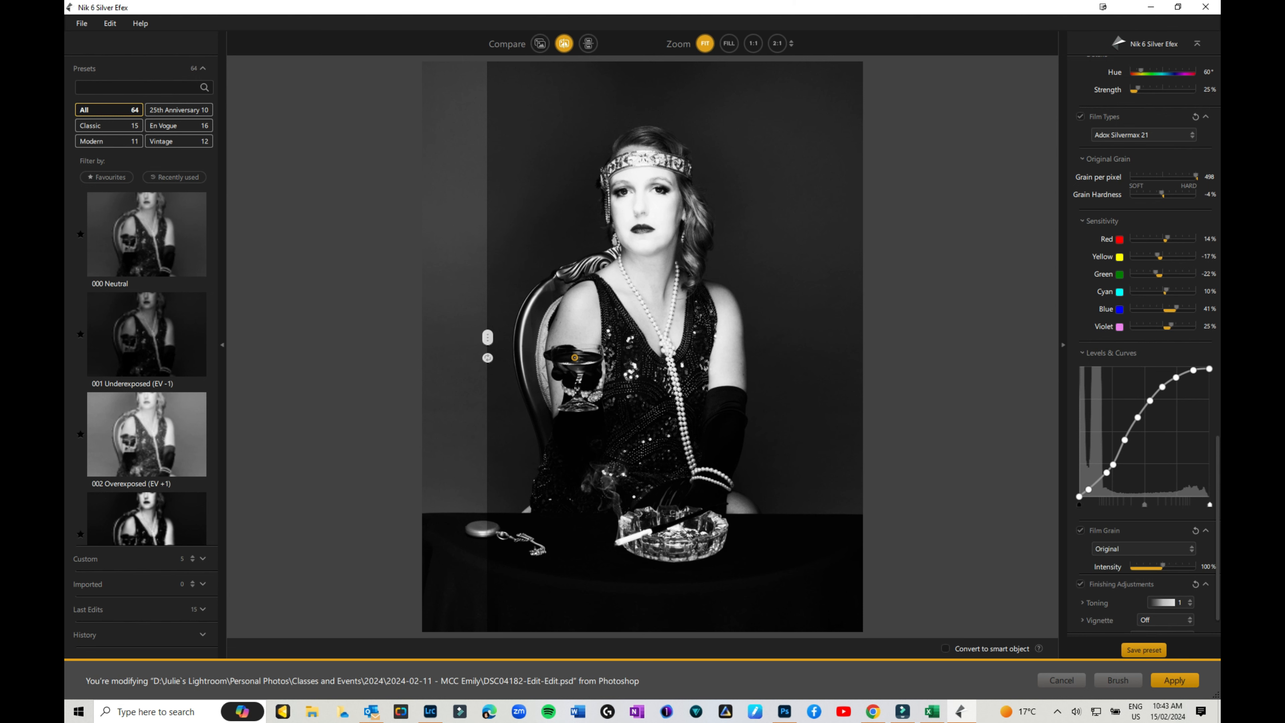
drag(1162, 566, 1134, 565)
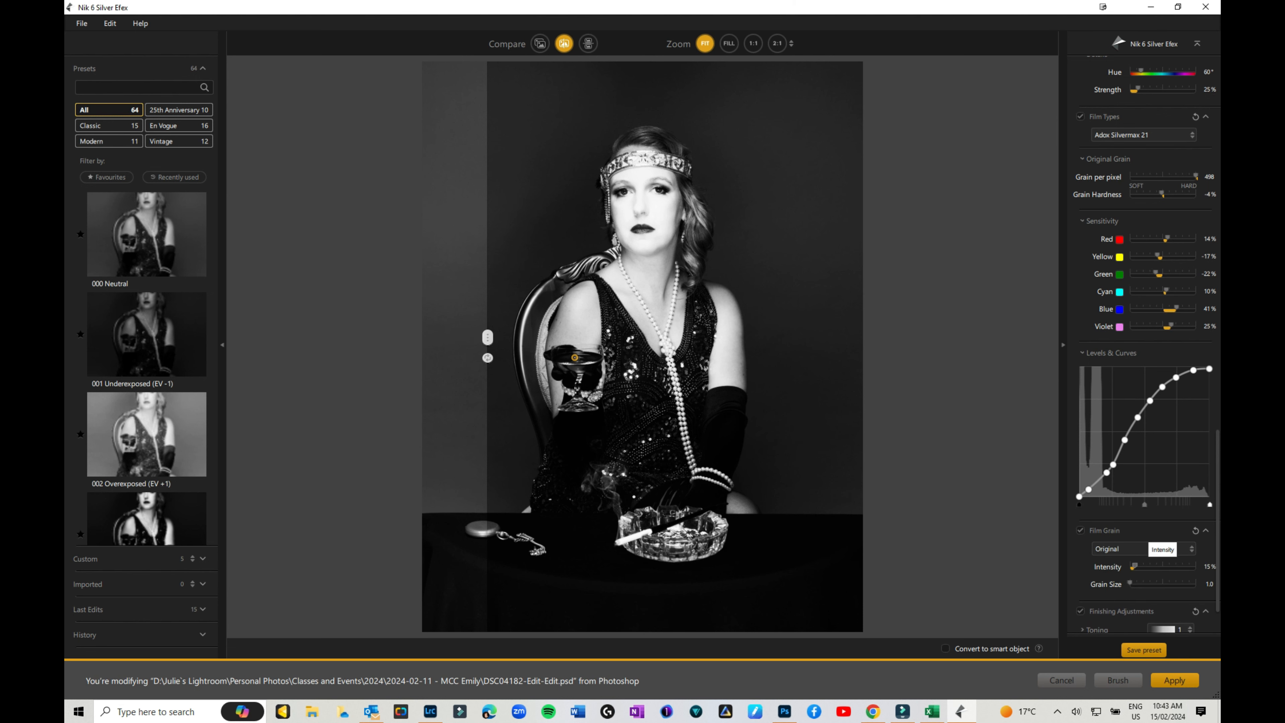
scroll(1134, 566, down, 2)
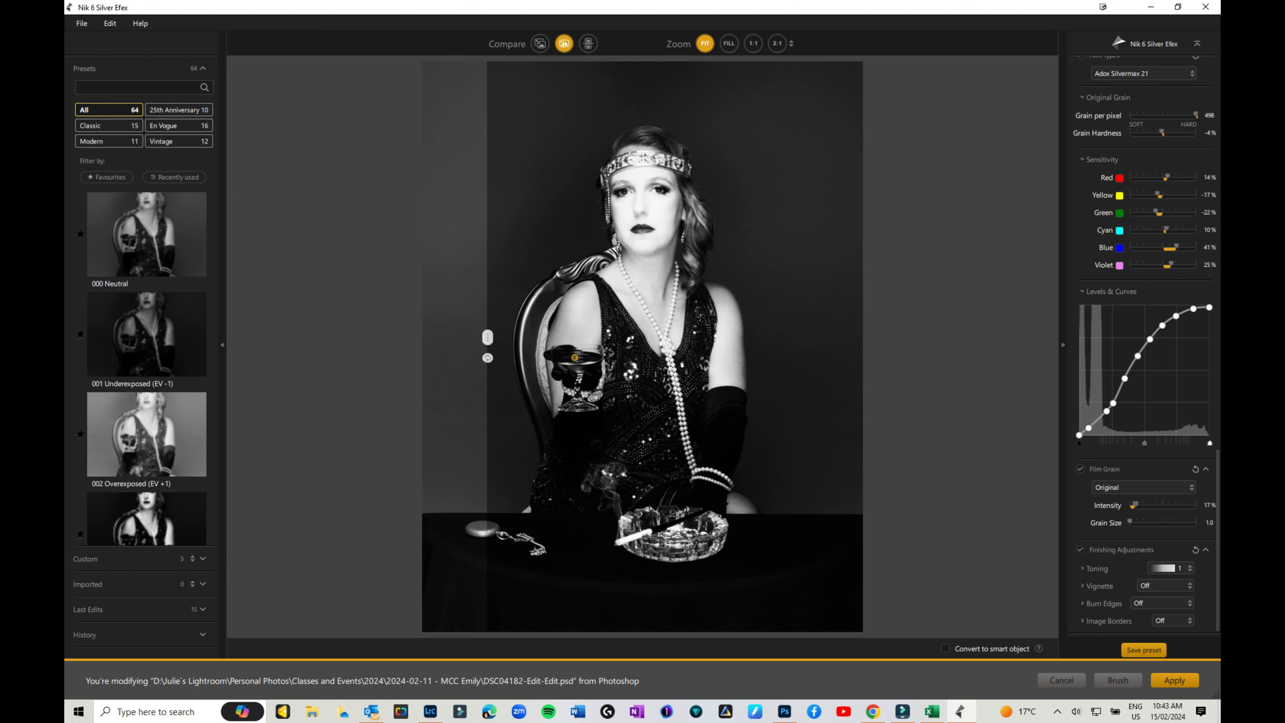
click(1189, 568)
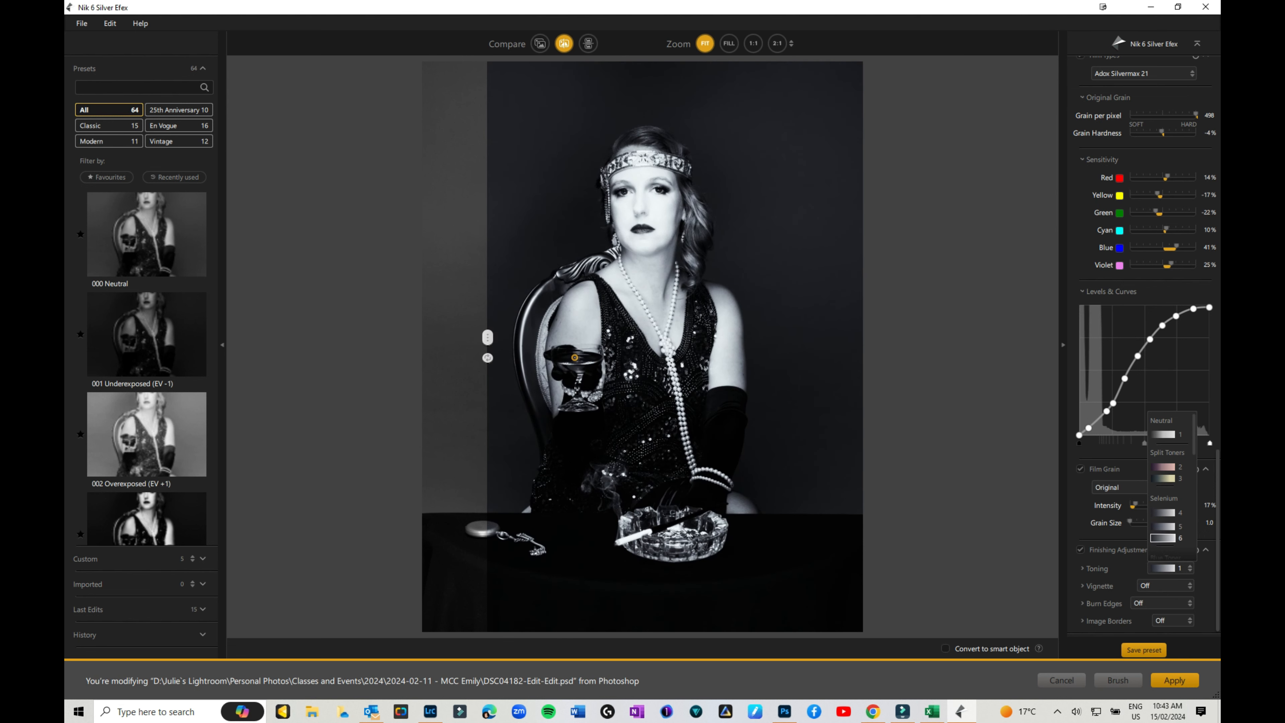
Apply Selenium toning swatch 6 and keep the vignette set to Off.
click(1163, 537)
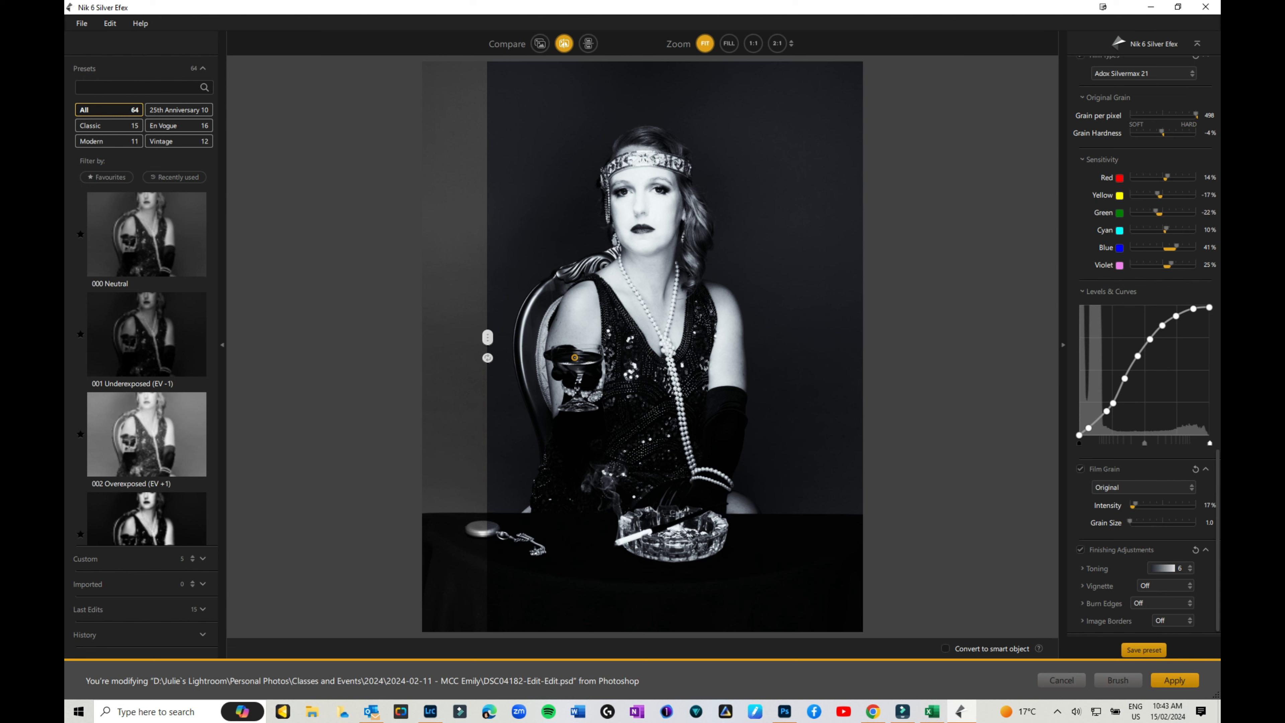
click(1164, 585)
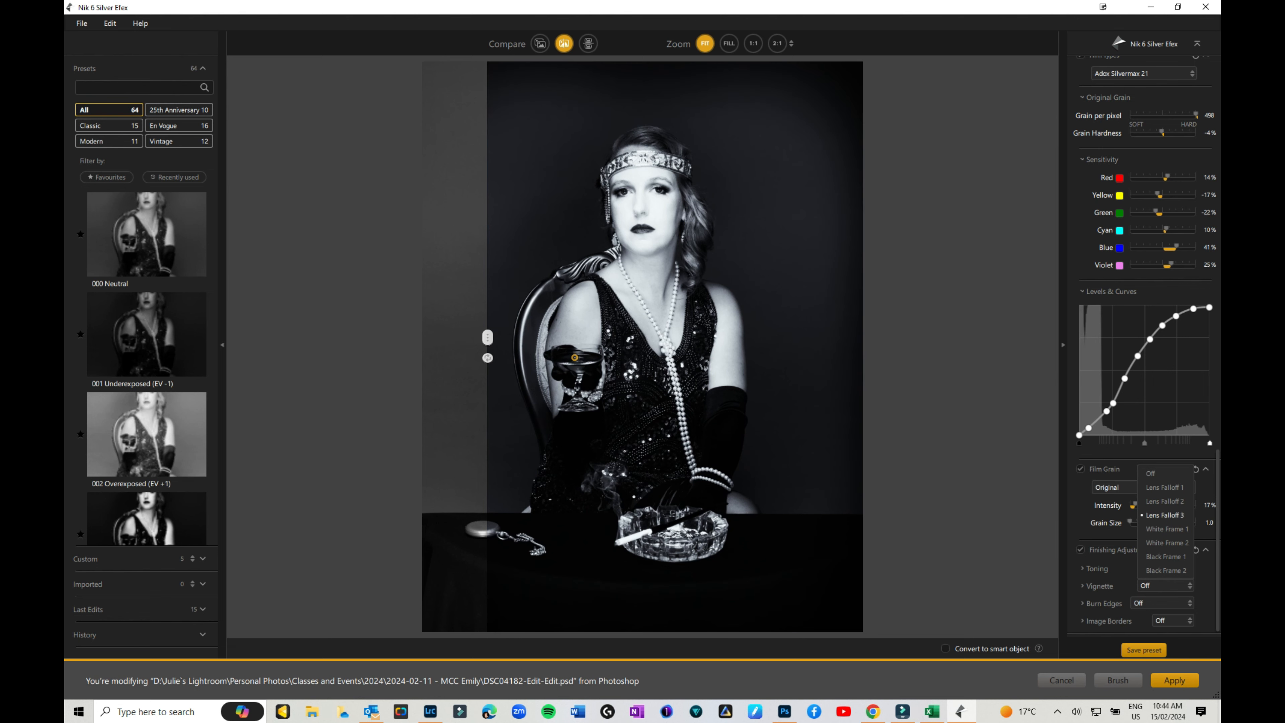
click(1164, 474)
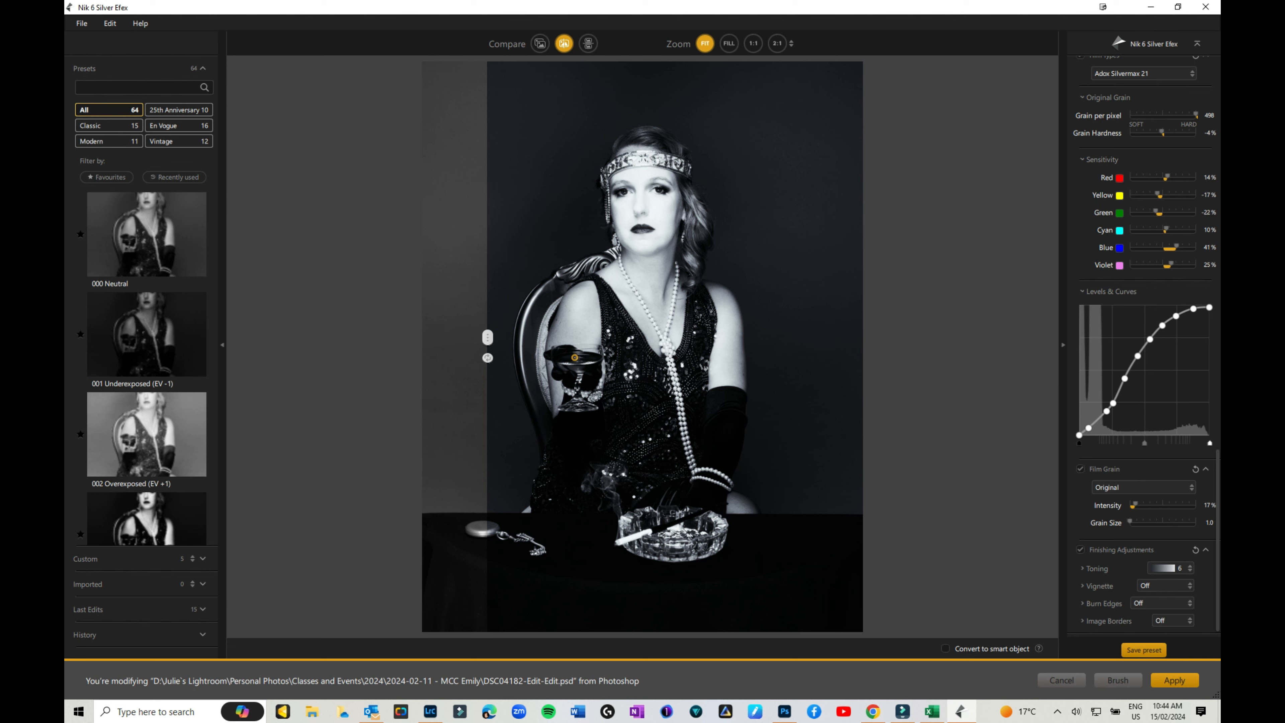
click(1162, 603)
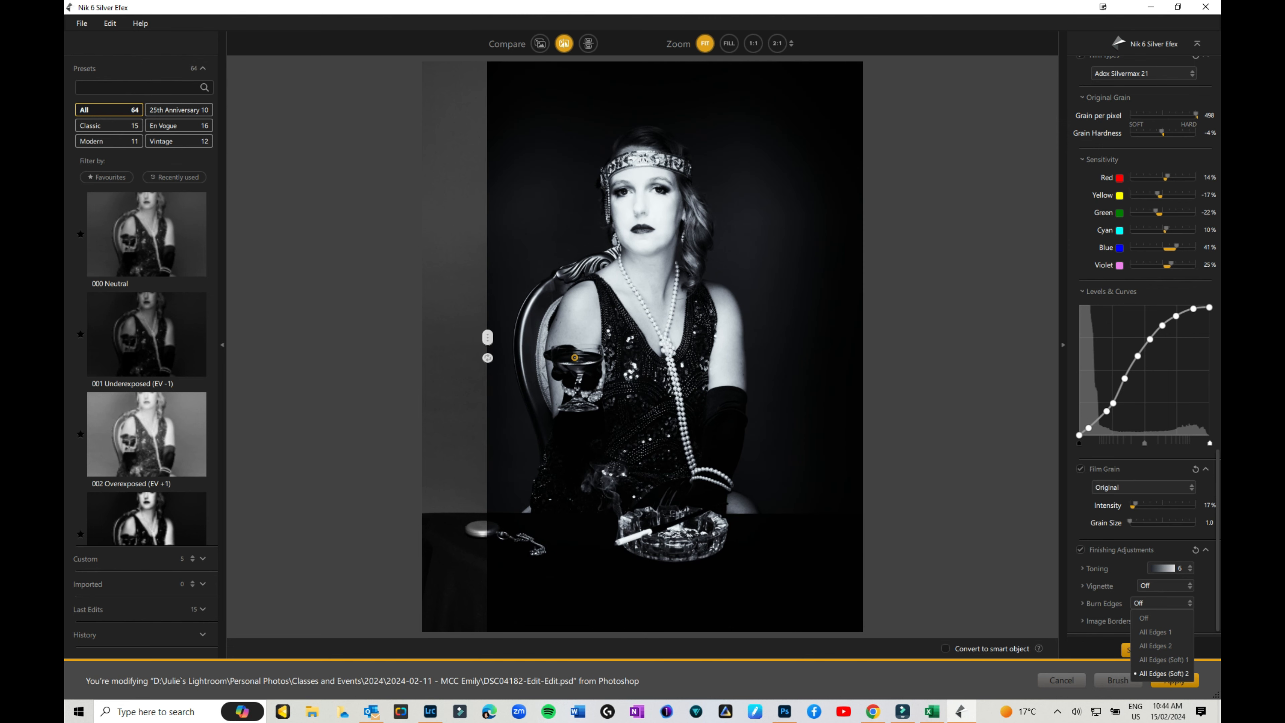
Keep Burn Edges off and add the Type 6 image border.
click(1144, 618)
click(1083, 586)
scroll(1144, 343, down, 3)
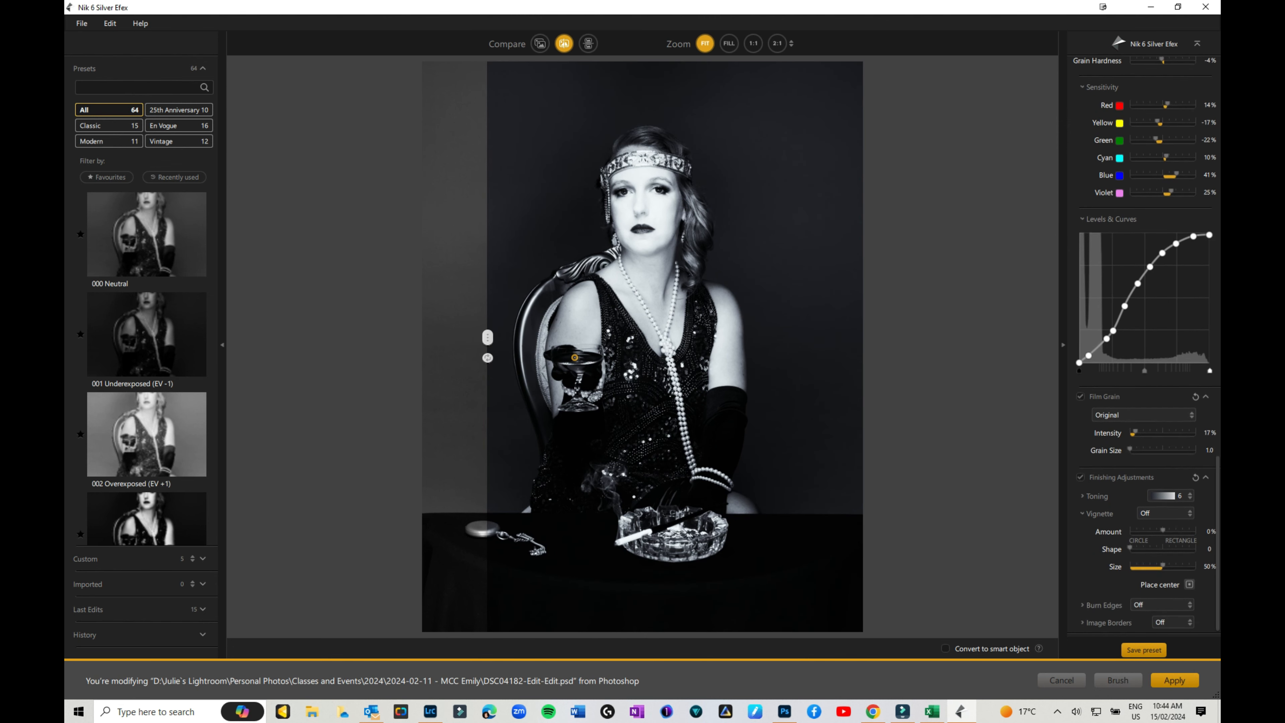
click(1173, 620)
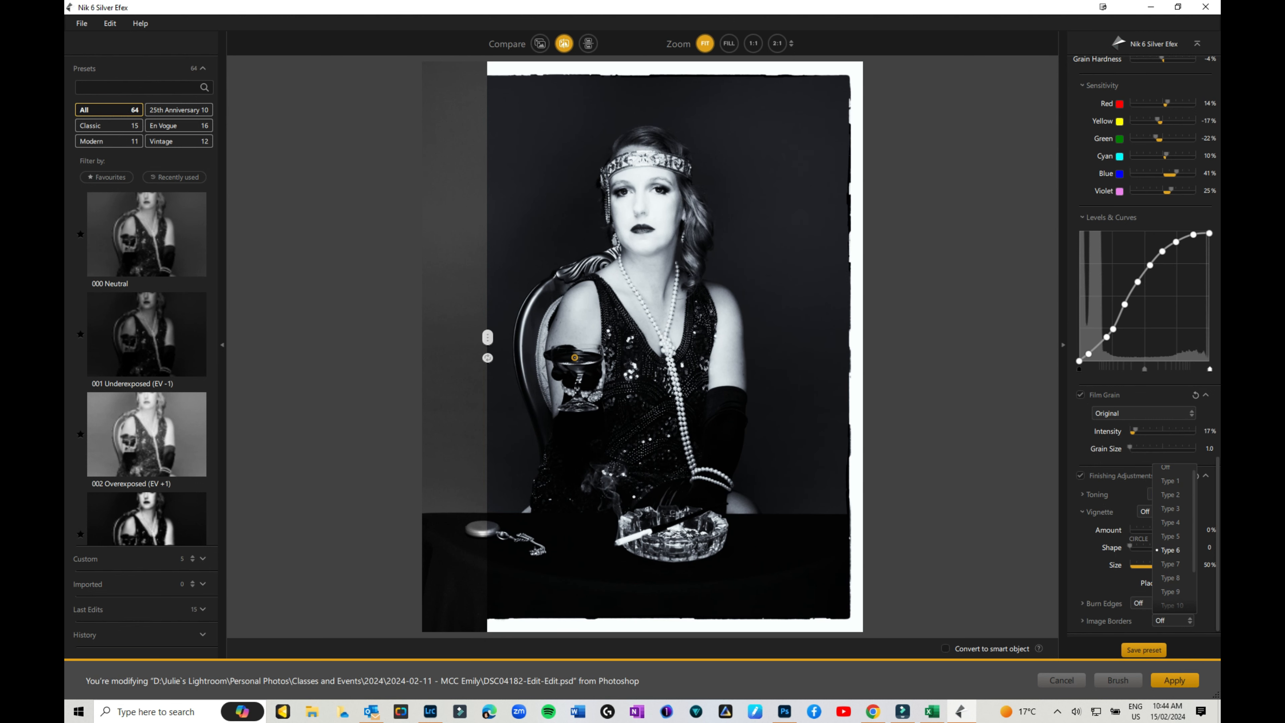
click(1169, 550)
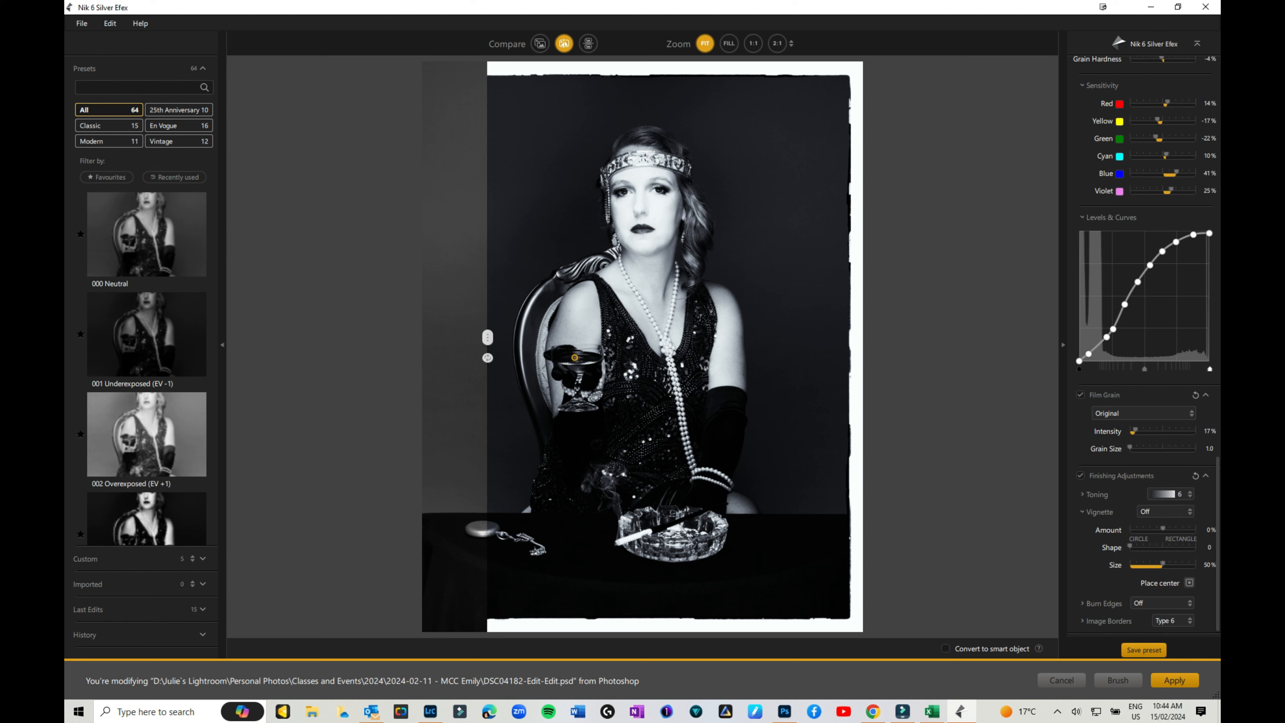
Thin the border to -48% Size and raise its Roughness to 6.
drag(487, 337, 422, 337)
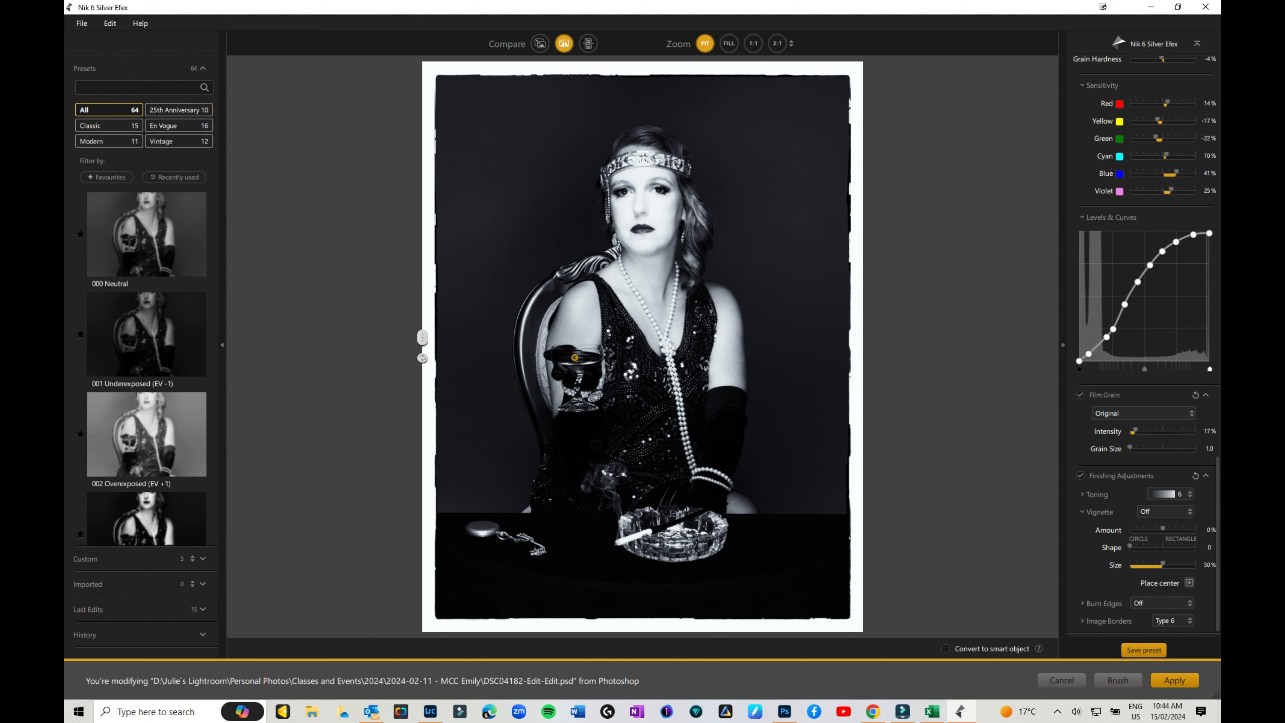
scroll(1147, 342, down, 3)
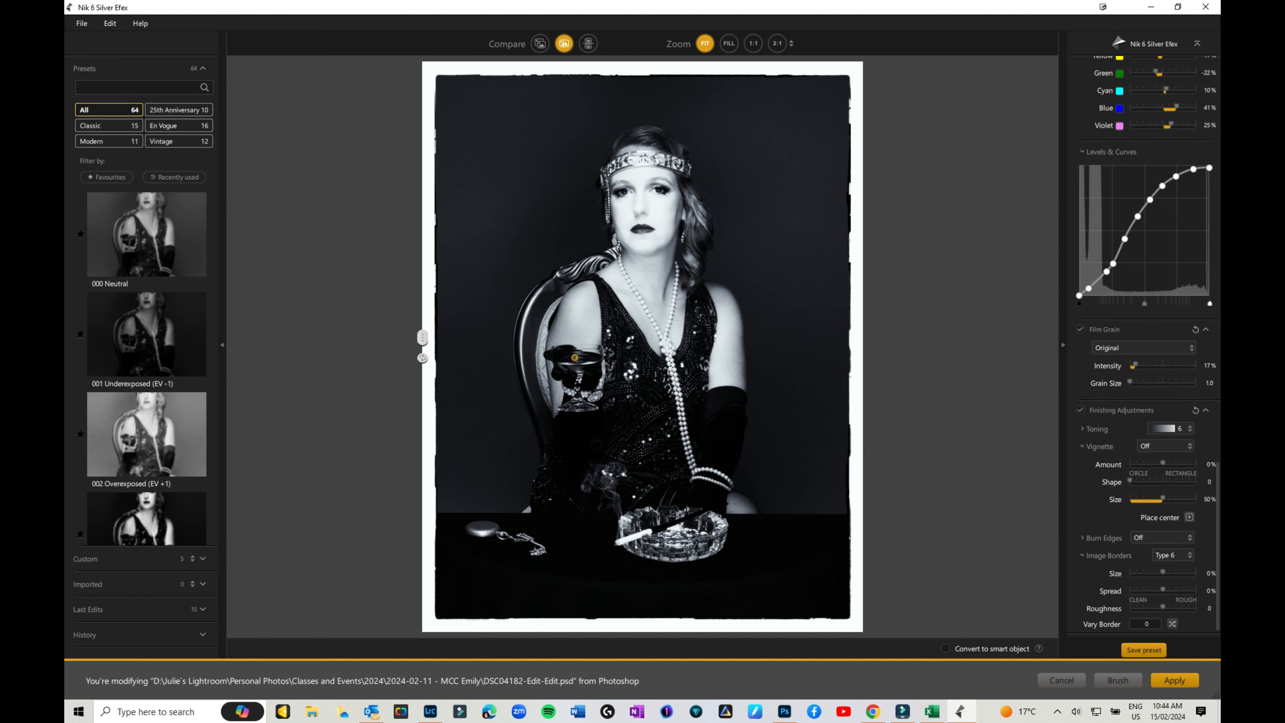
drag(1163, 571, 1147, 572)
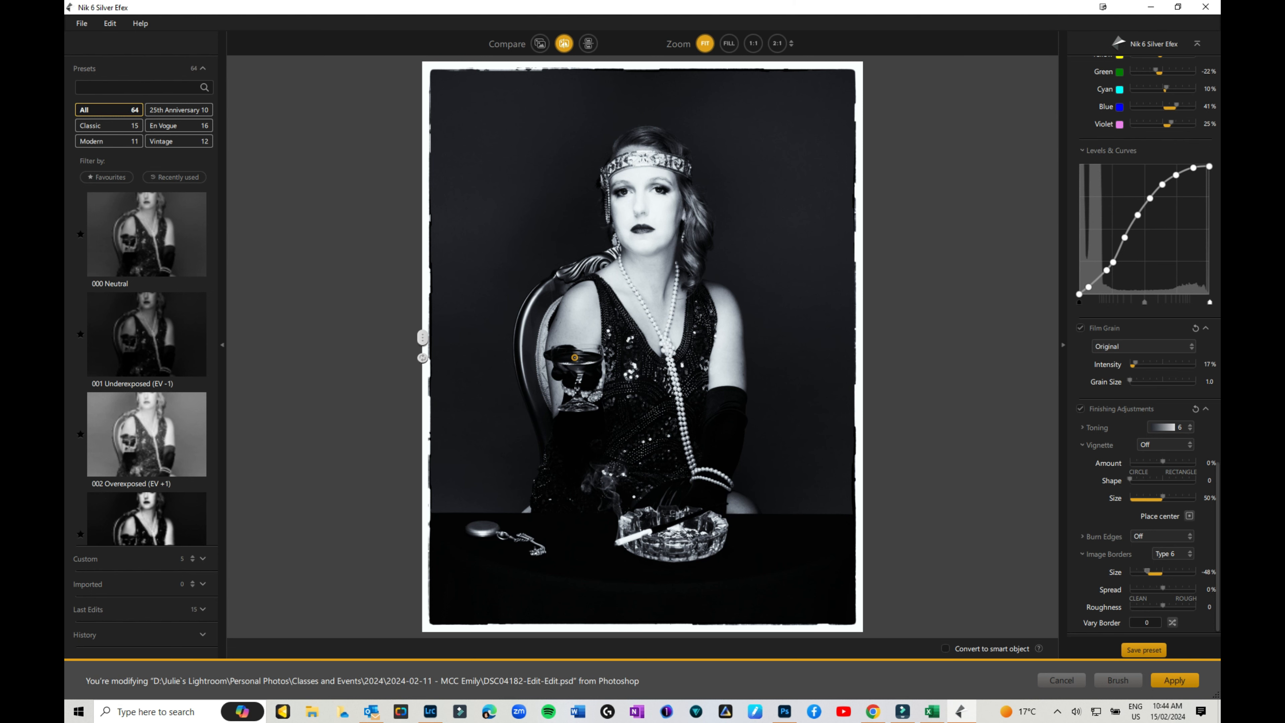
drag(1163, 605, 1147, 606)
drag(1145, 606, 1164, 607)
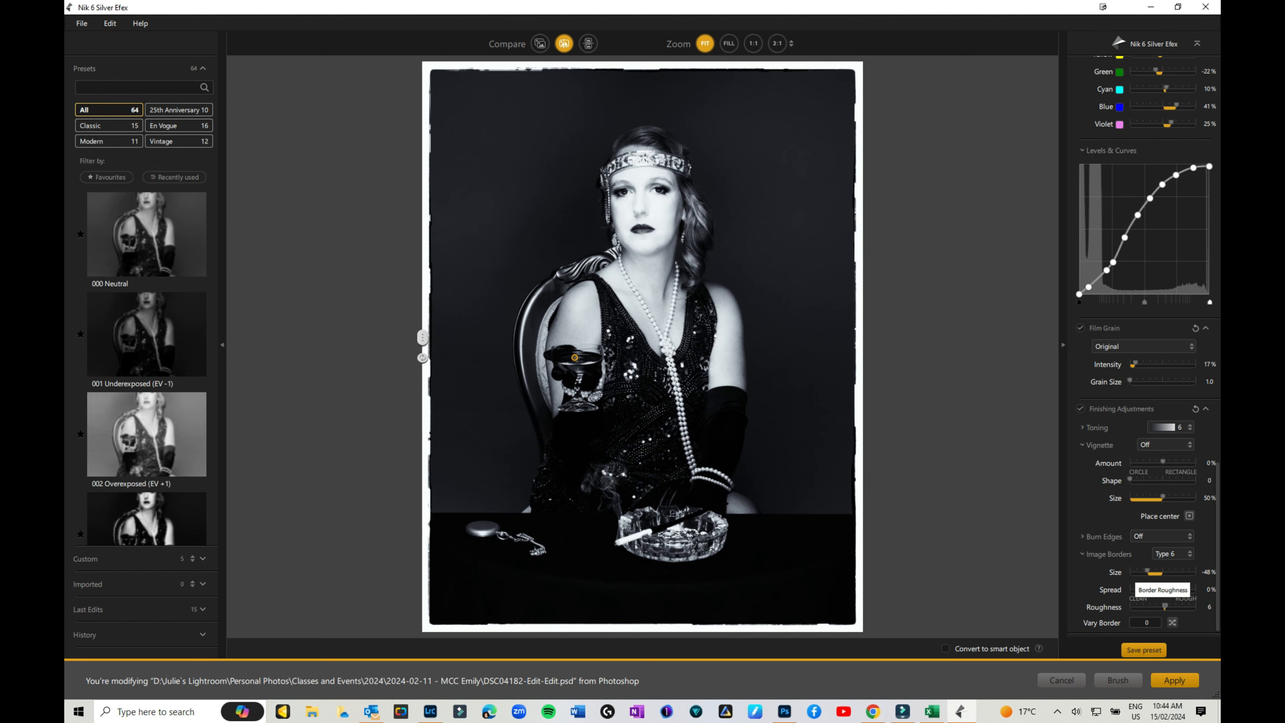
click(1174, 554)
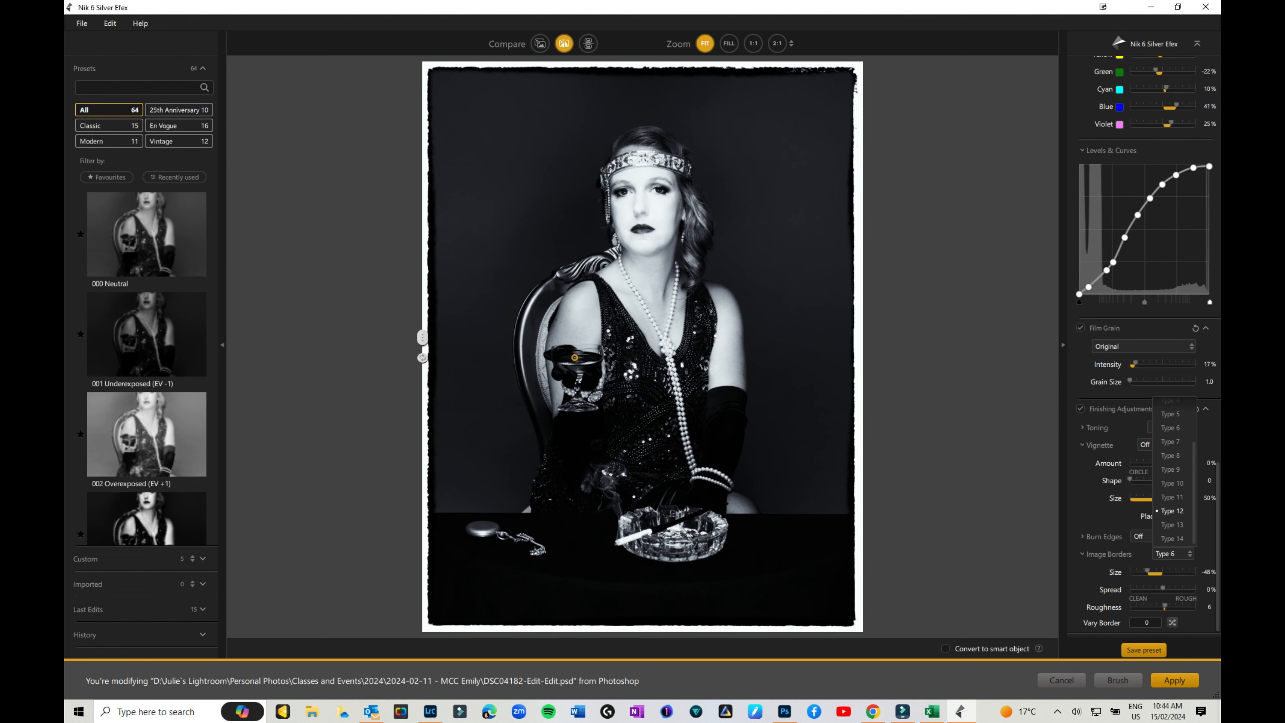
Switch the border to Type 12 and thin it to -73% Size.
click(1173, 511)
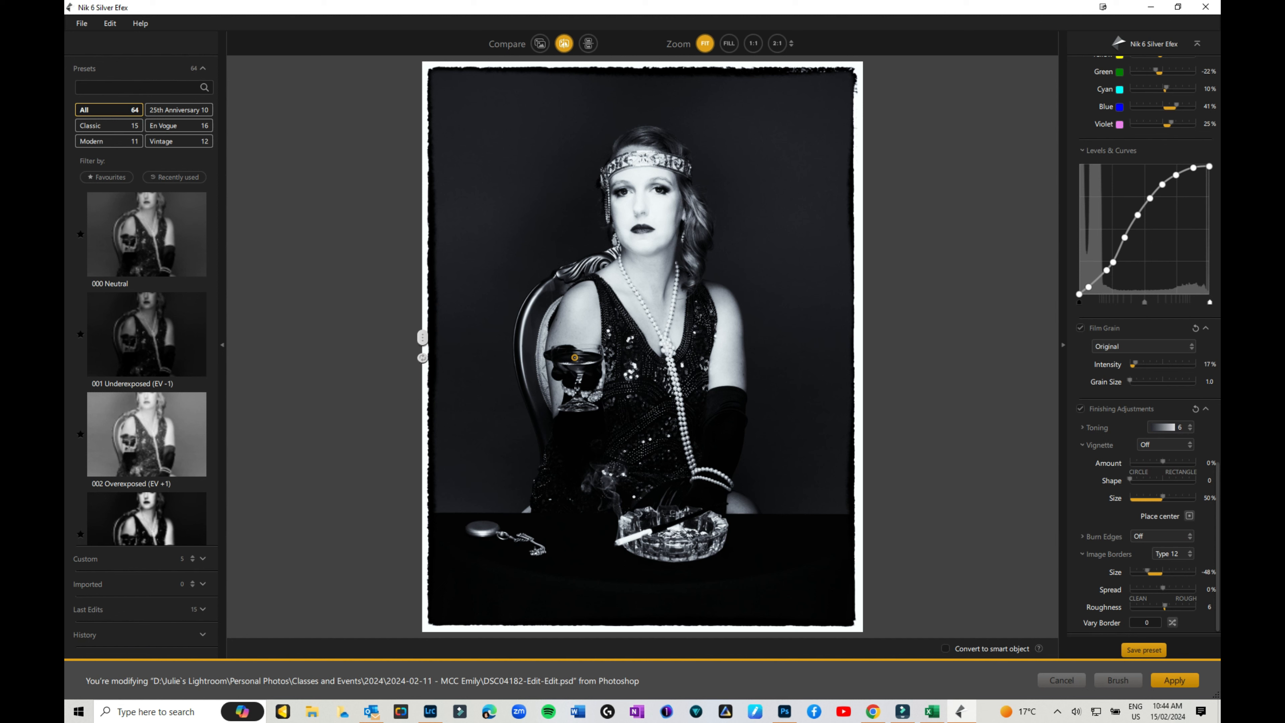
drag(1147, 571, 1139, 571)
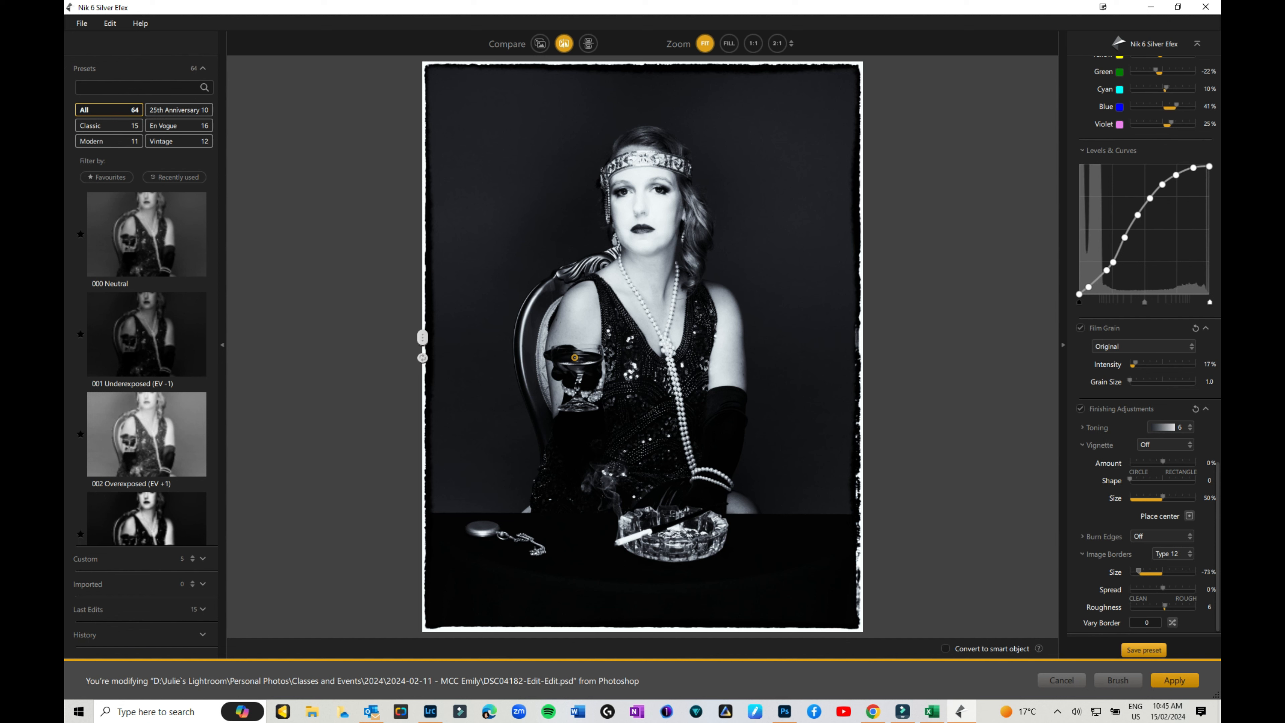
Save the settings as a named custom preset and find it in the Custom list.
click(1143, 649)
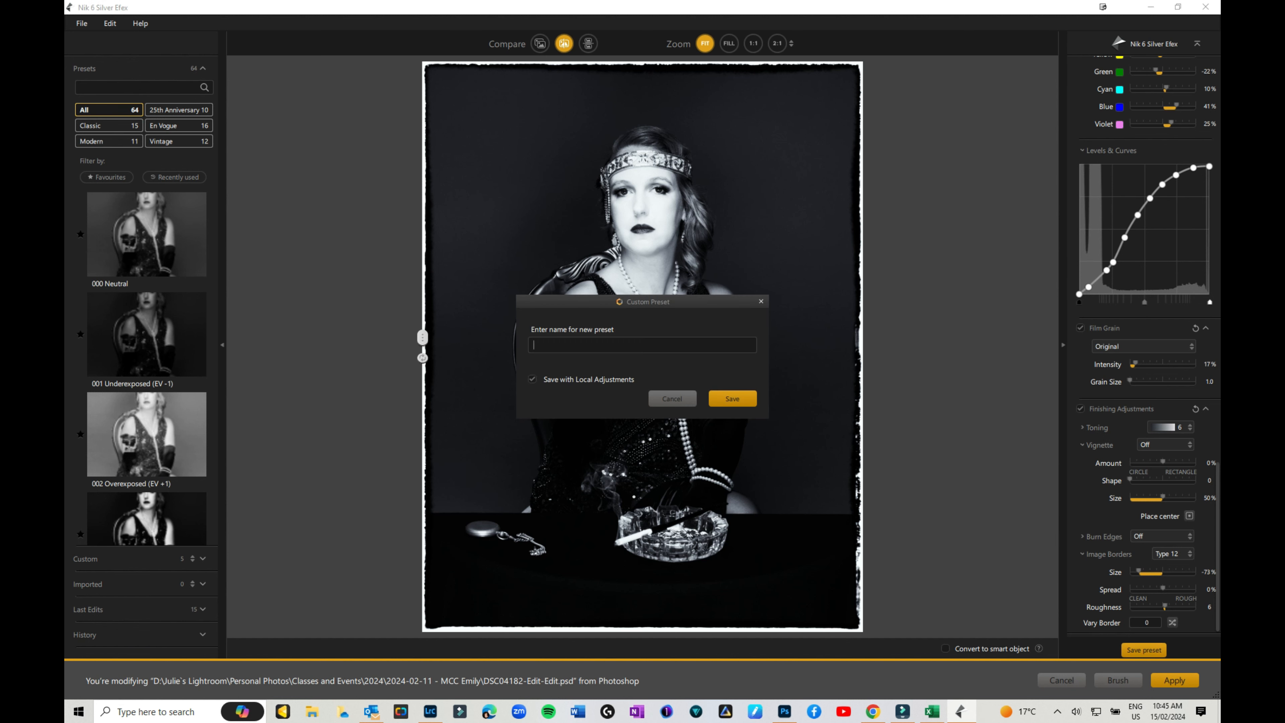
click(733, 398)
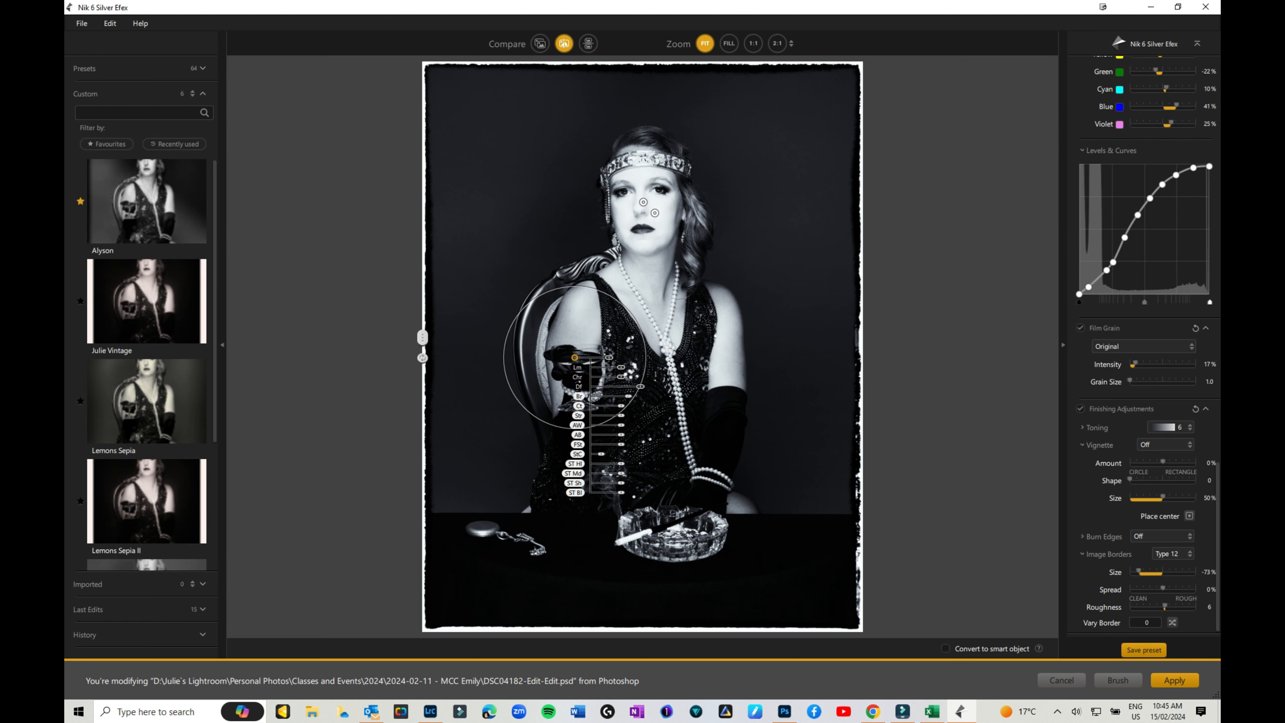
scroll(147, 399, down, 3)
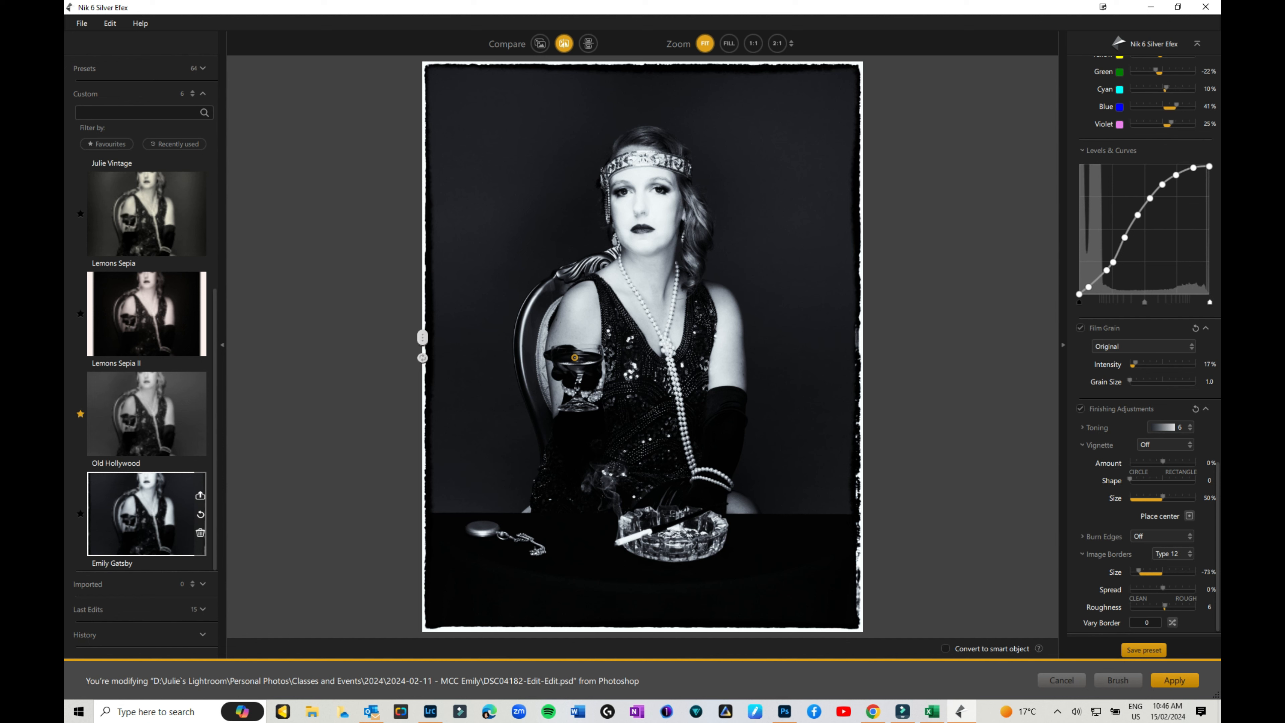
click(540, 43)
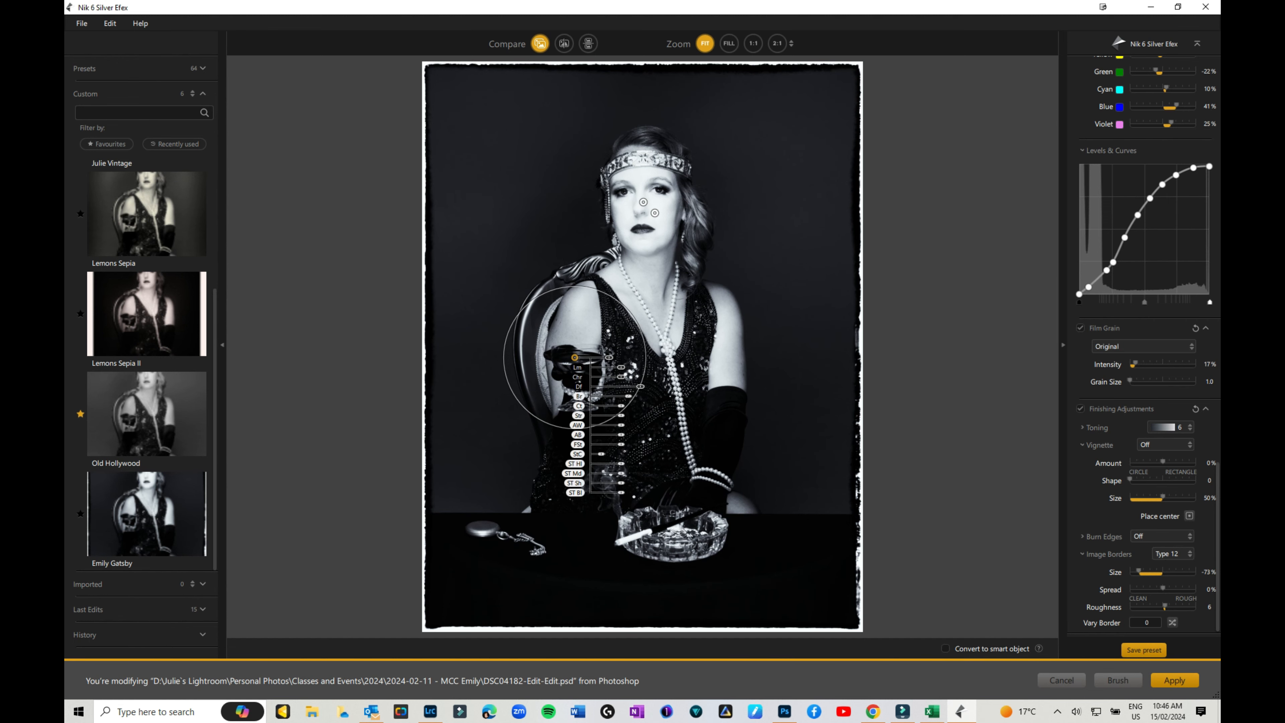
click(565, 44)
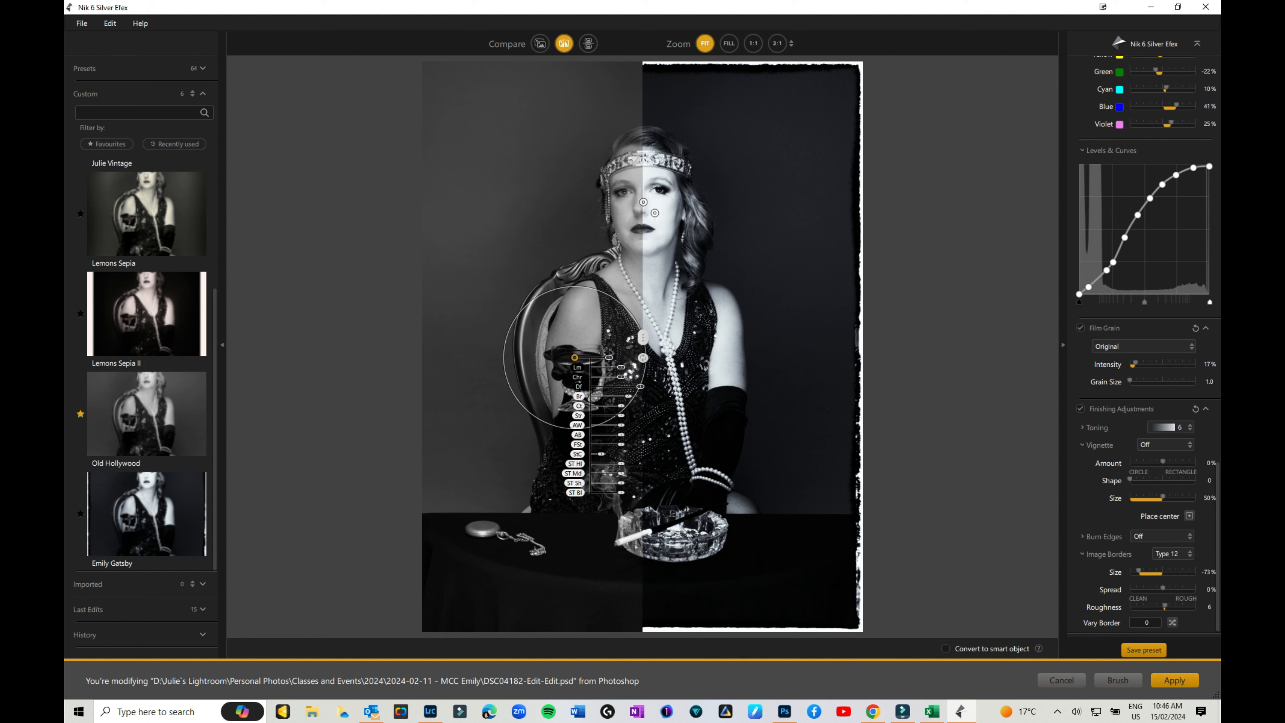
drag(642, 337, 422, 337)
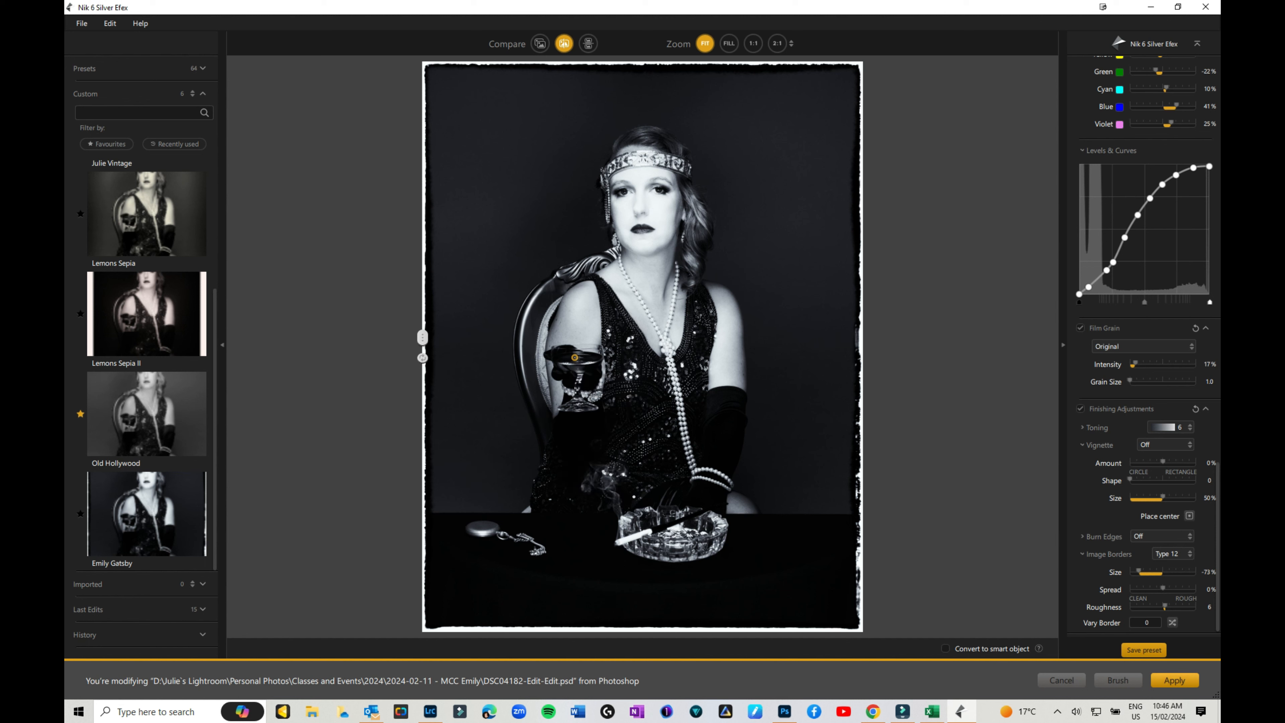
Apply the Silver Efex conversion to Layer 2 and return to Photoshop.
click(1174, 680)
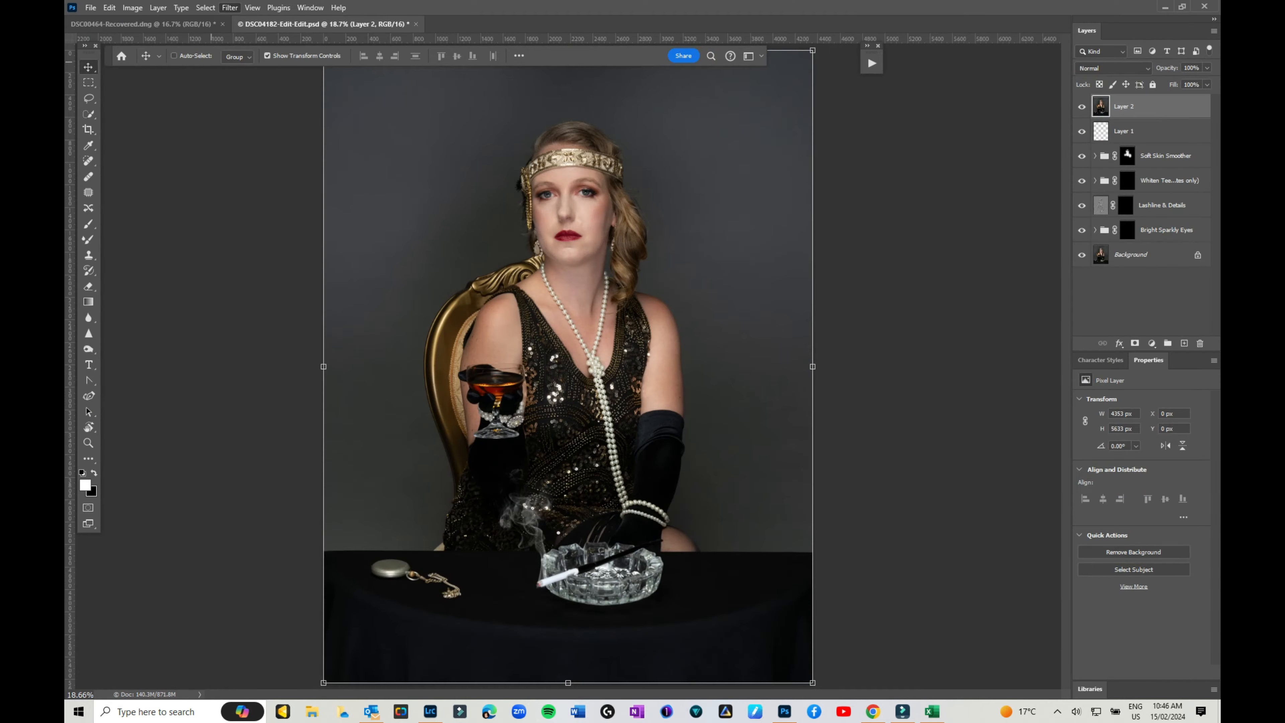